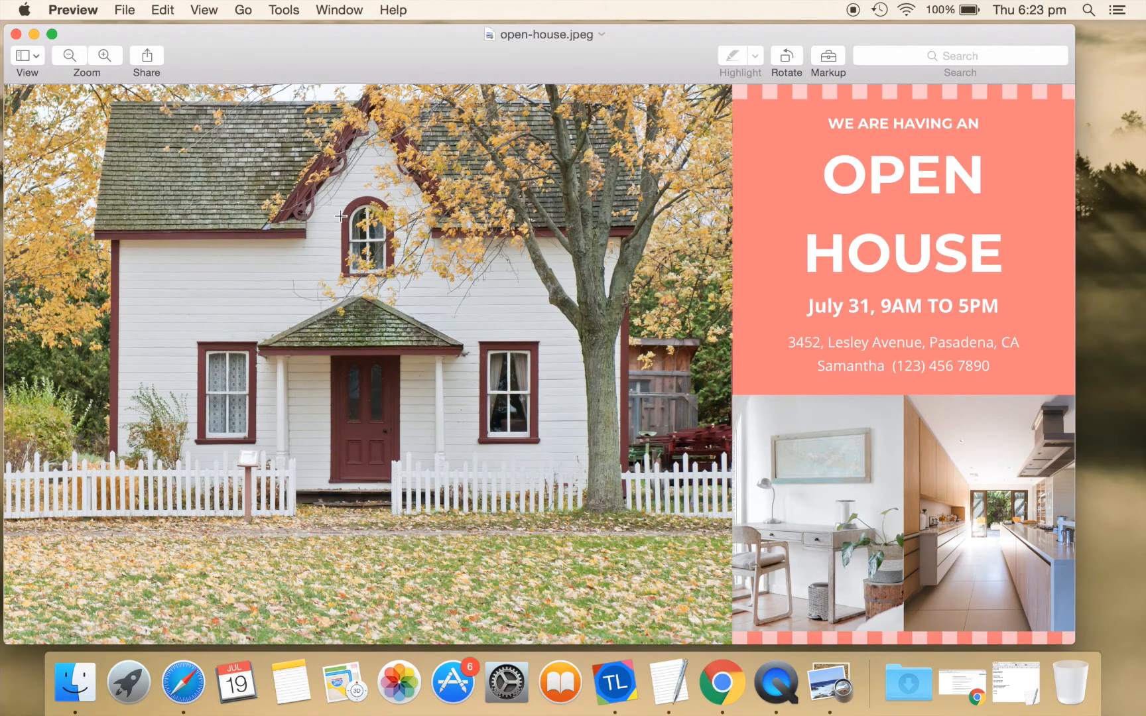
# Close the open-house.jpeg preview and open TurboLayout in a slightly shorter window
pyautogui.click(16, 33)
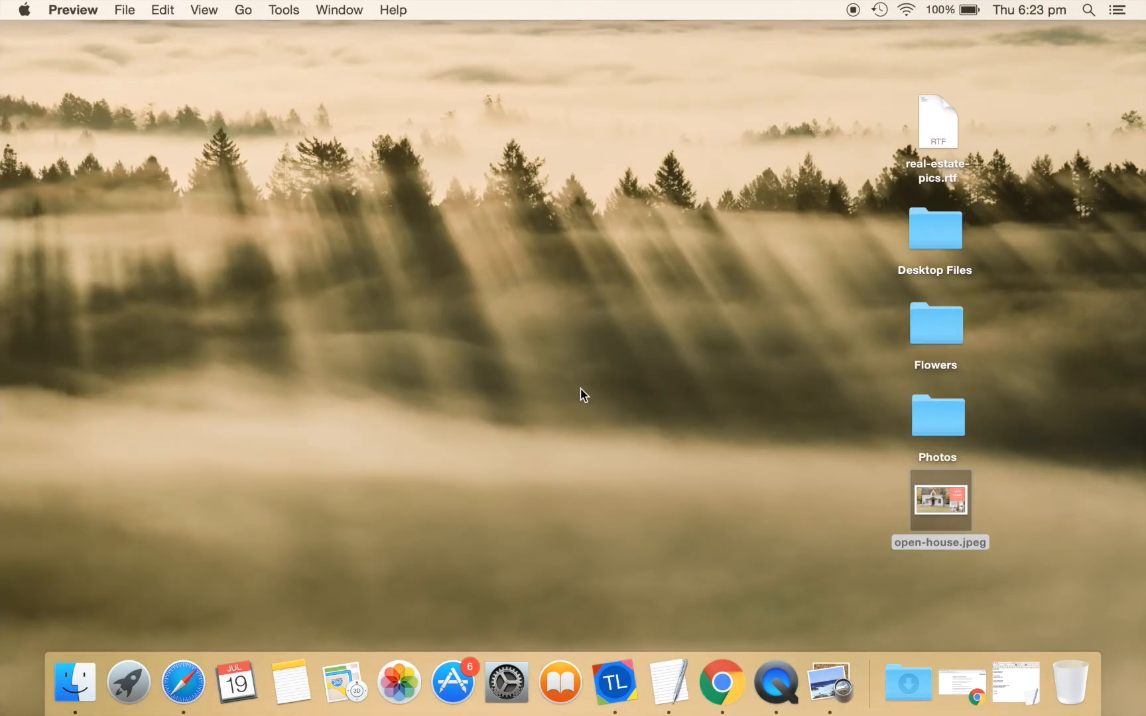
pyautogui.click(615, 683)
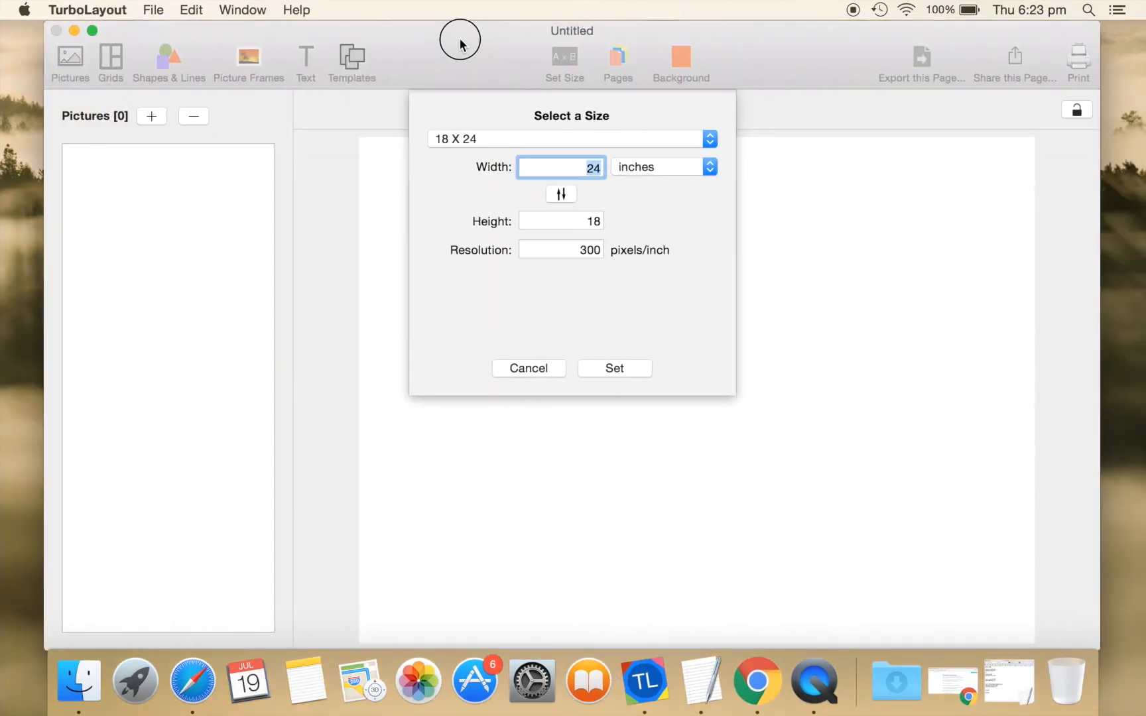
pyautogui.moveTo(1073, 647); pyautogui.dragTo(1070, 536)
# Set the page size to 3600 pixels wide by 1884 pixels high
pyautogui.click(633, 165)
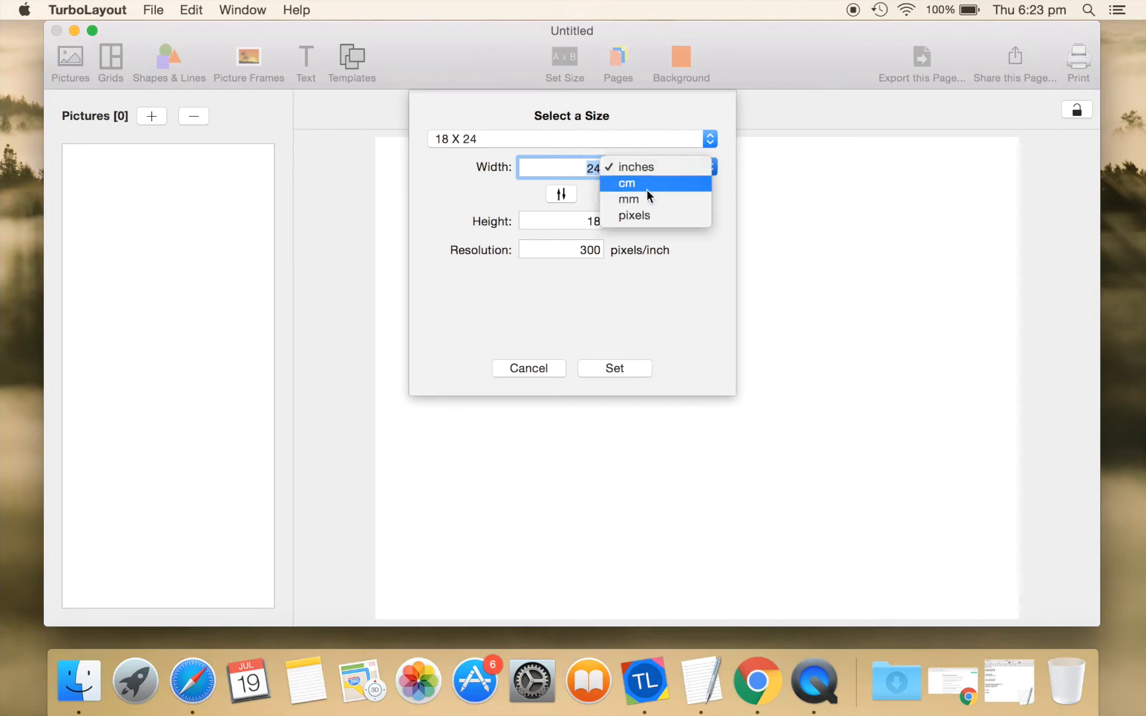
pyautogui.click(641, 216)
pyautogui.write('3600')
pyautogui.press('Tab')
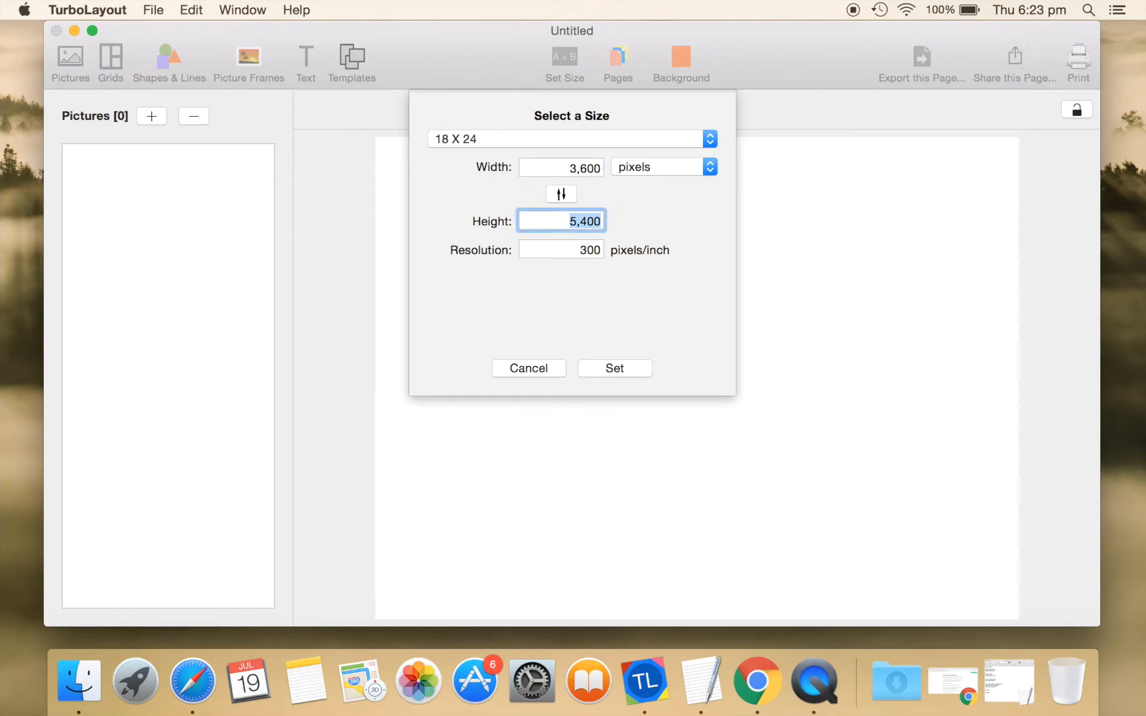
pyautogui.write('1884')
pyautogui.click(624, 372)
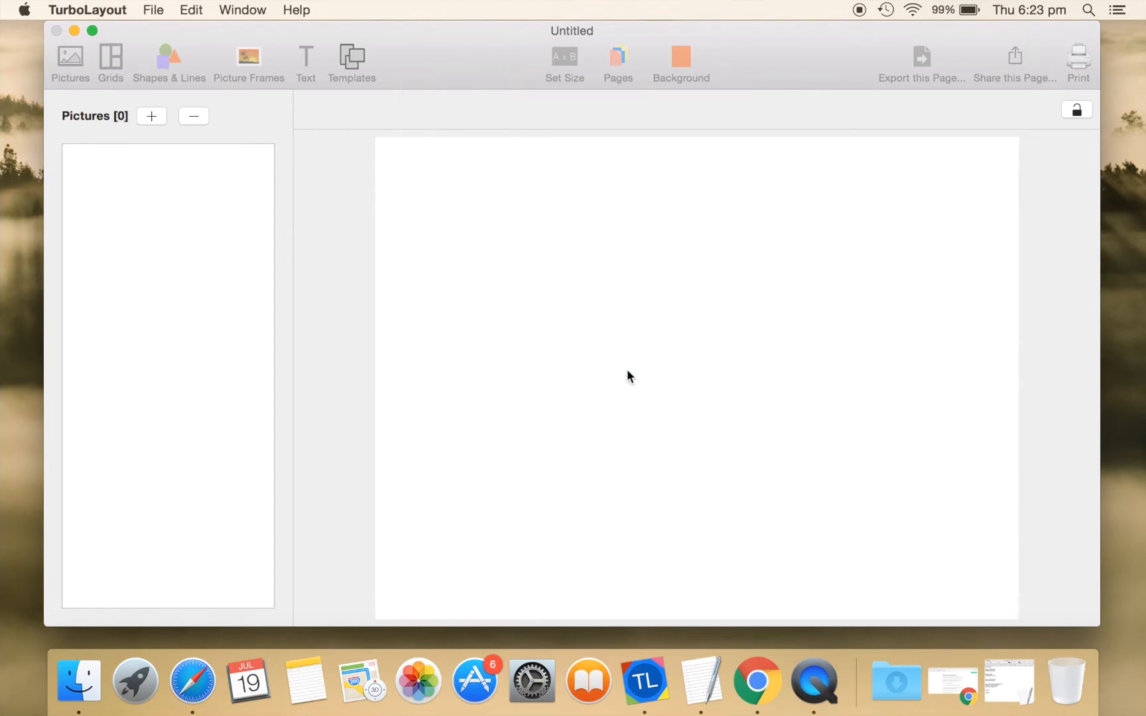
# Show the page background settings and copy the colour code FF7D78 from the TextEdit notes
pyautogui.click(681, 61)
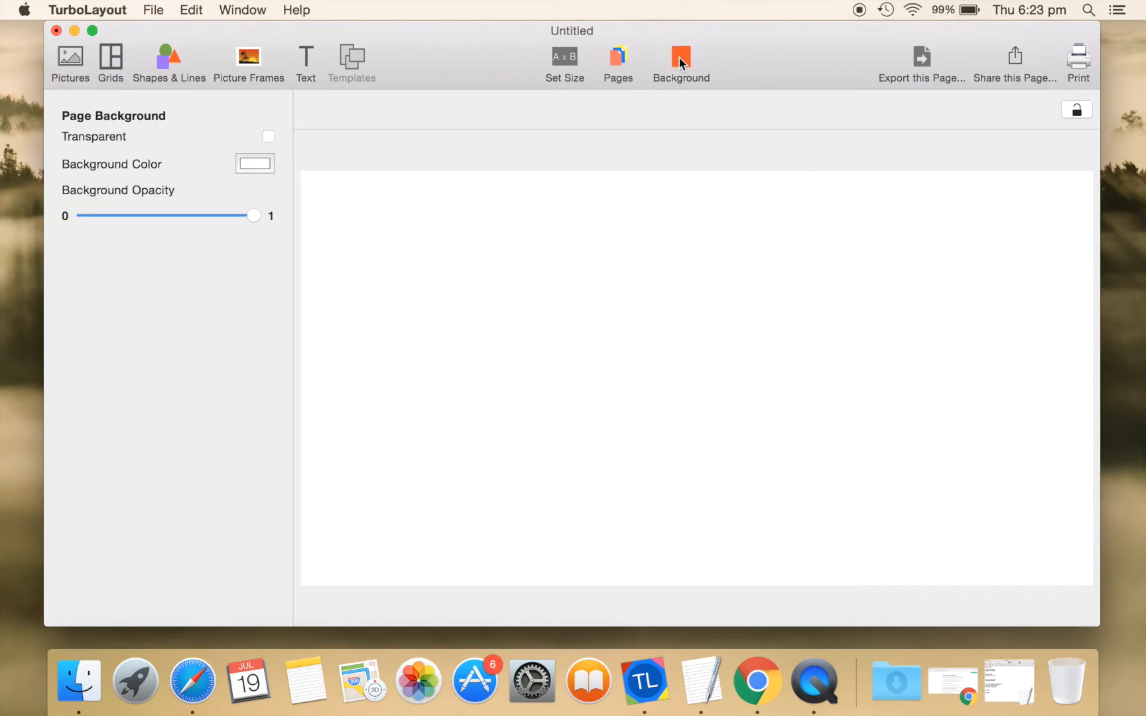
pyautogui.click(1005, 677)
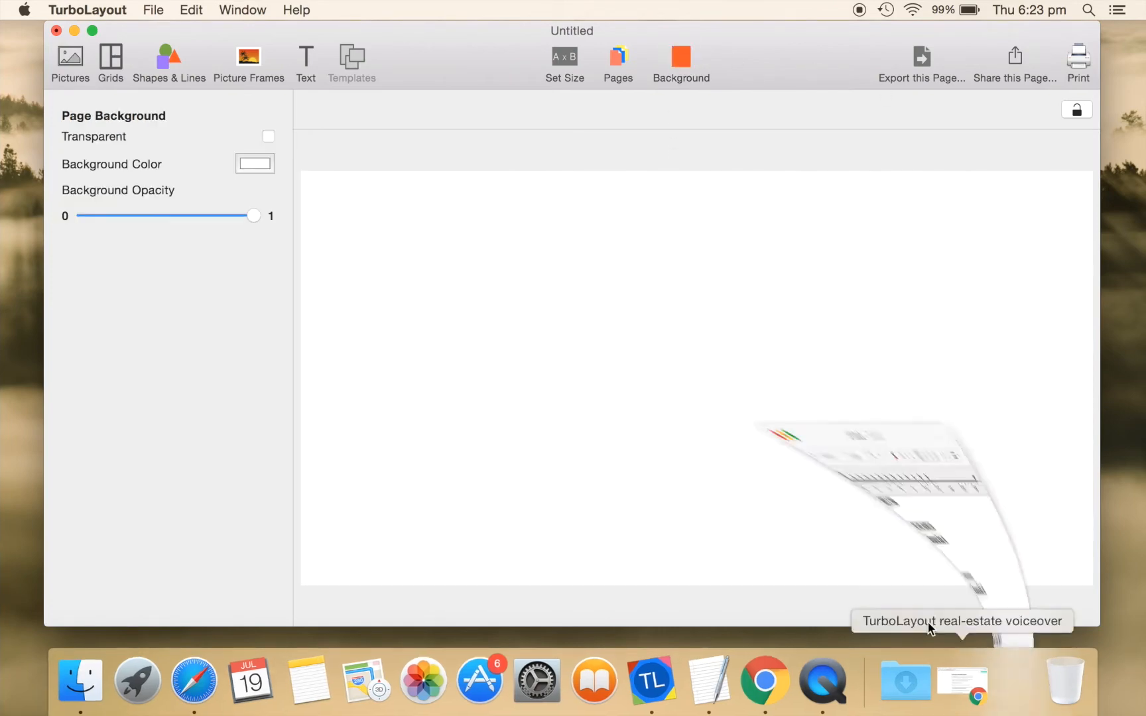
pyautogui.click(555, 310)
pyautogui.moveTo(259, 373); pyautogui.dragTo(325, 370)
pyautogui.press('super+c')
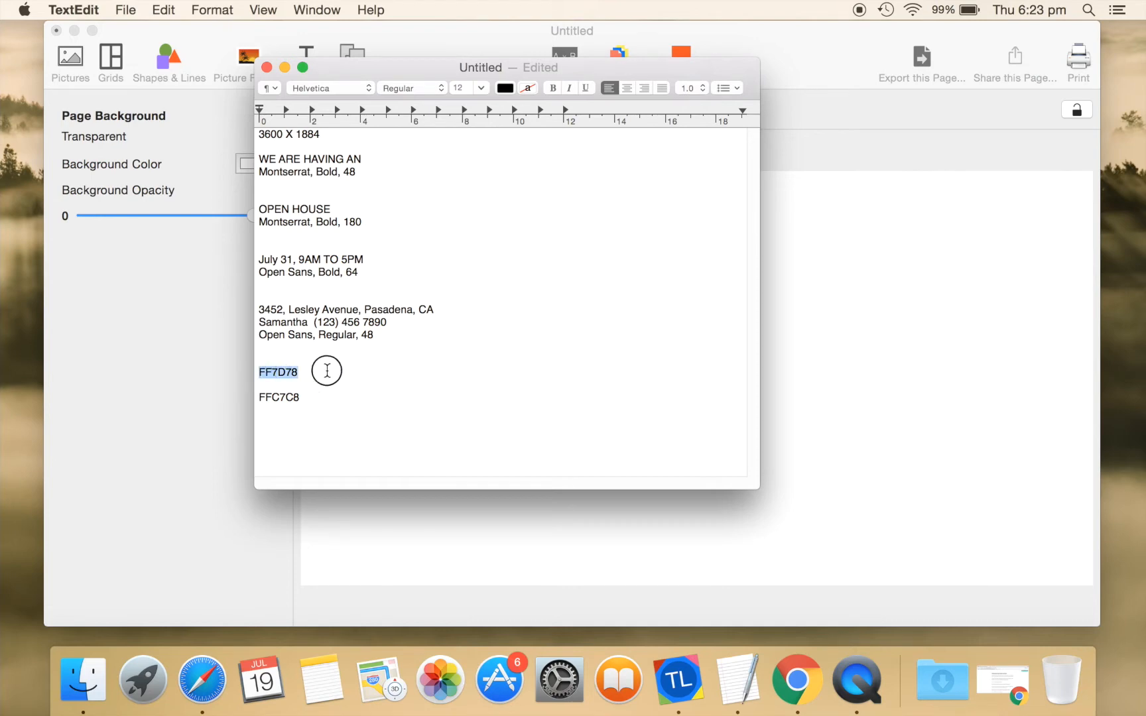
pyautogui.click(284, 67)
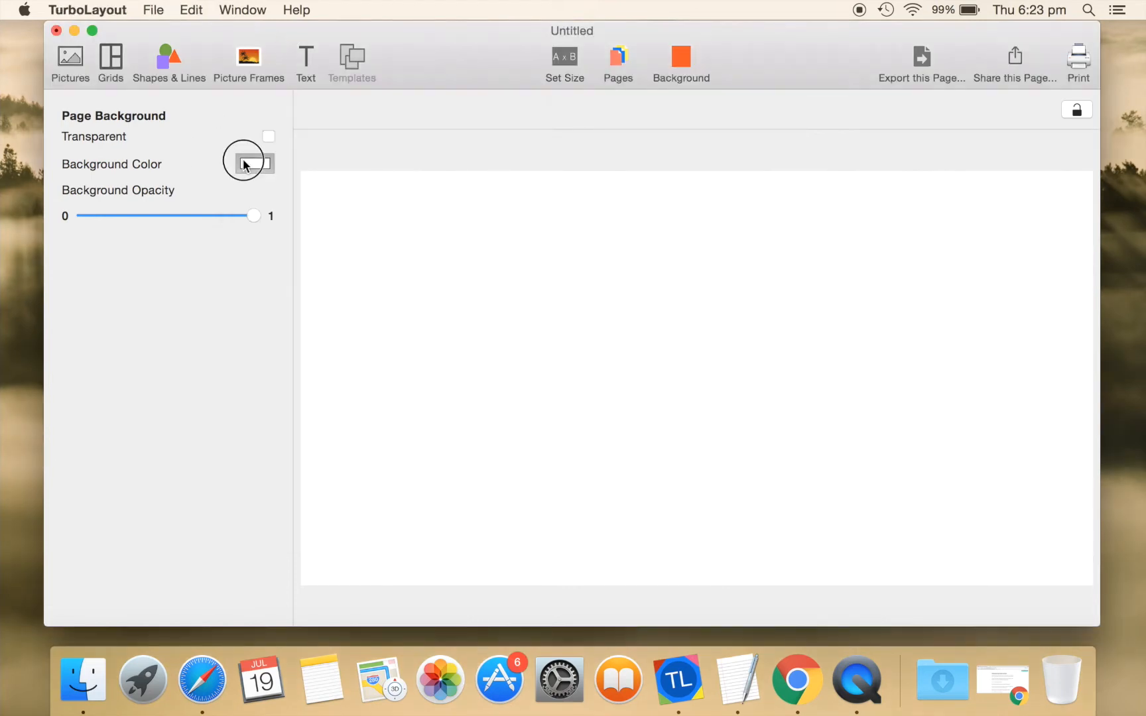
# Set the page background colour to the copied hex value FF7D78
pyautogui.click(244, 165)
pyautogui.click(121, 279)
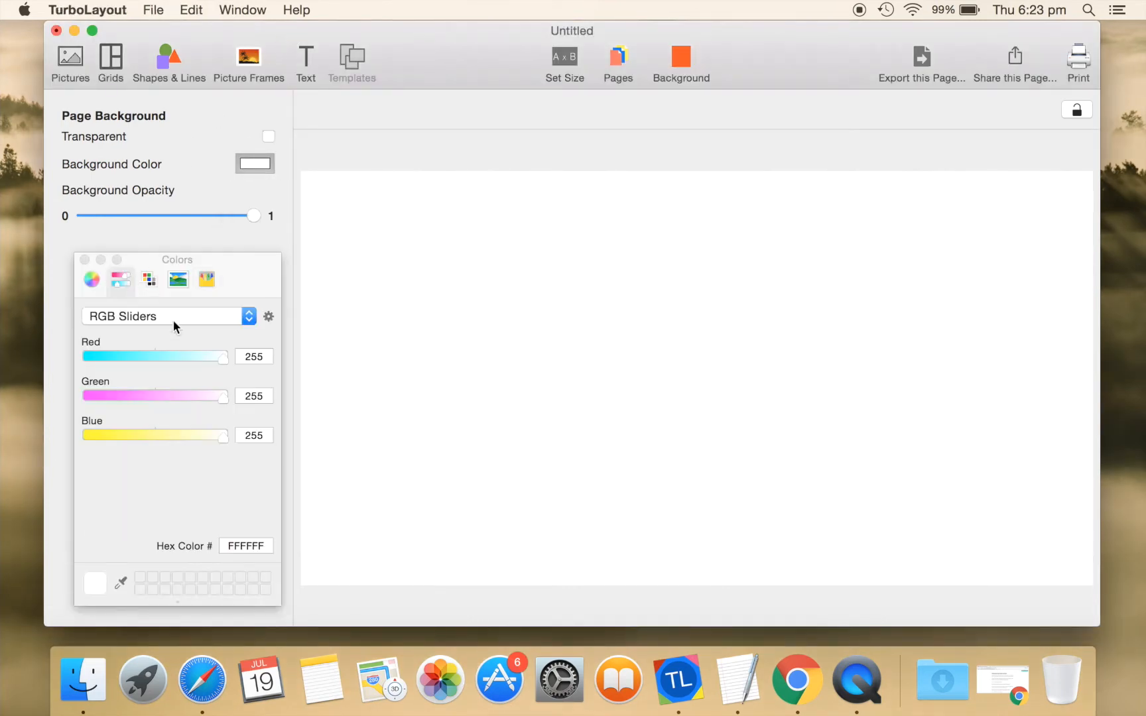
pyautogui.click(248, 545)
pyautogui.press('super+v')
pyautogui.press('Return')
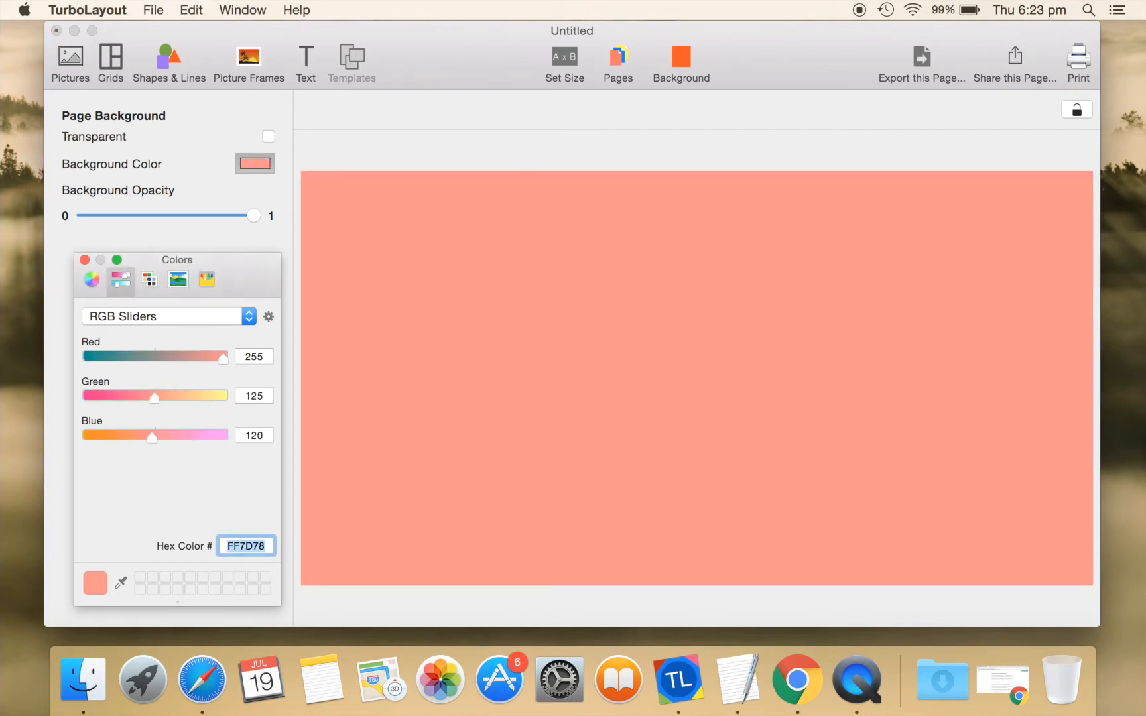
pyautogui.click(84, 260)
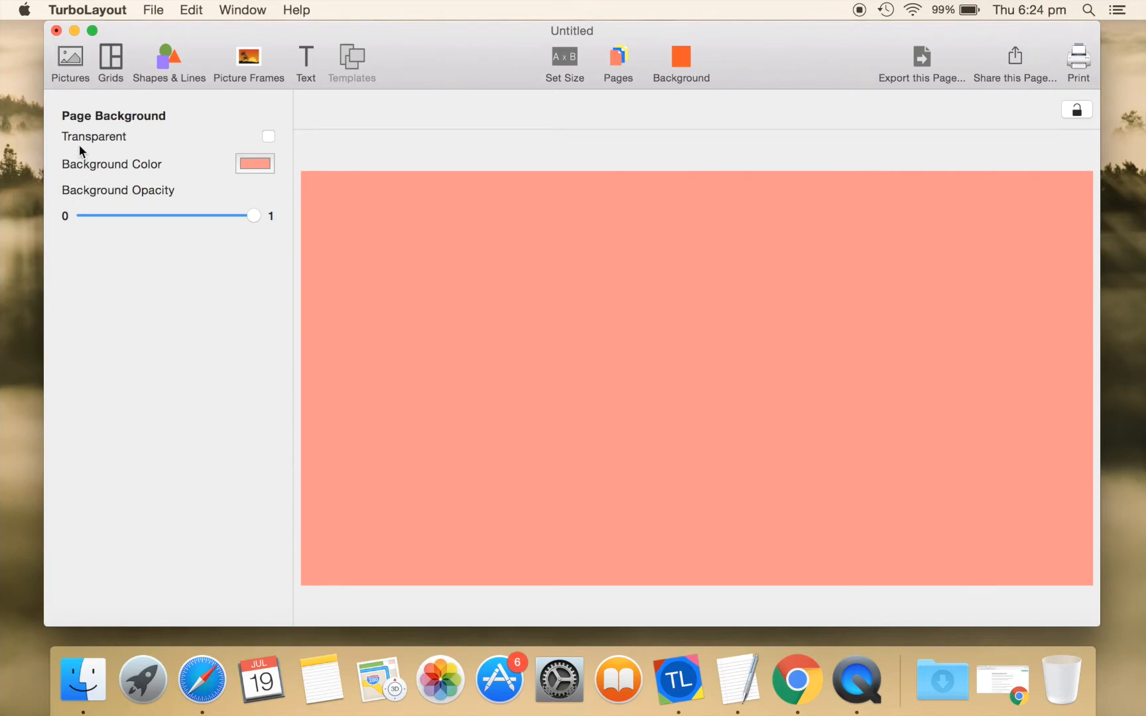
# Add all three pictures from the desktop Photos folder to the document's picture collection
pyautogui.click(71, 66)
pyautogui.click(152, 116)
pyautogui.click(432, 172)
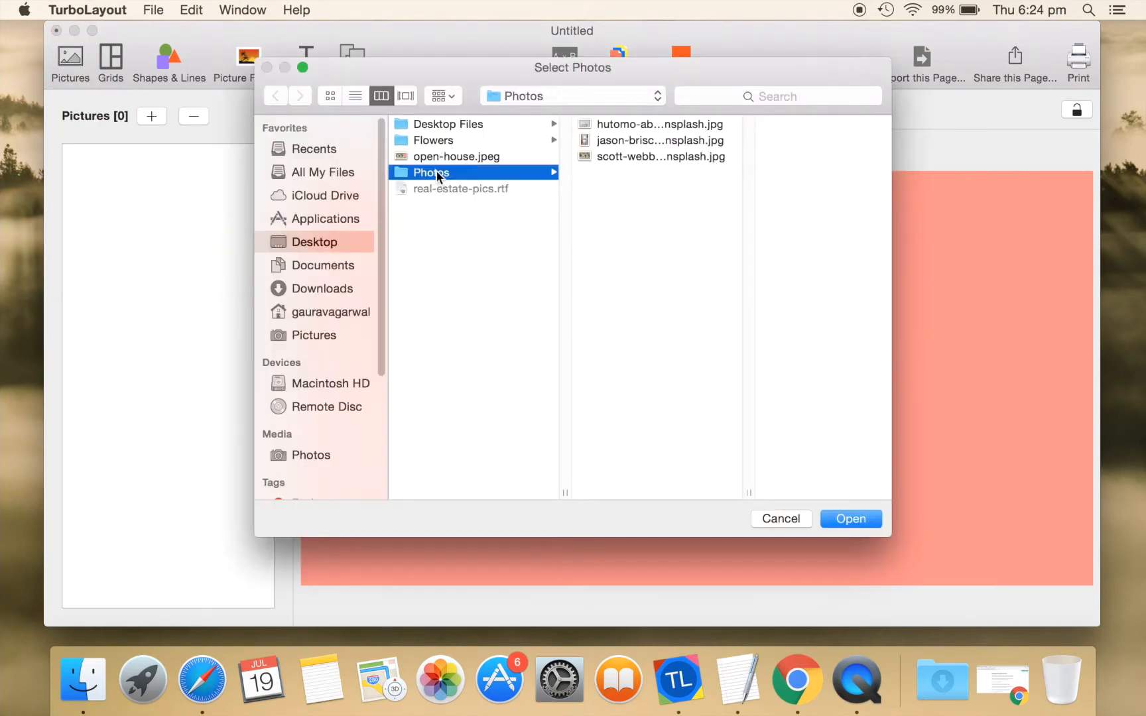
pyautogui.moveTo(629, 179); pyautogui.dragTo(628, 122)
pyautogui.click(865, 522)
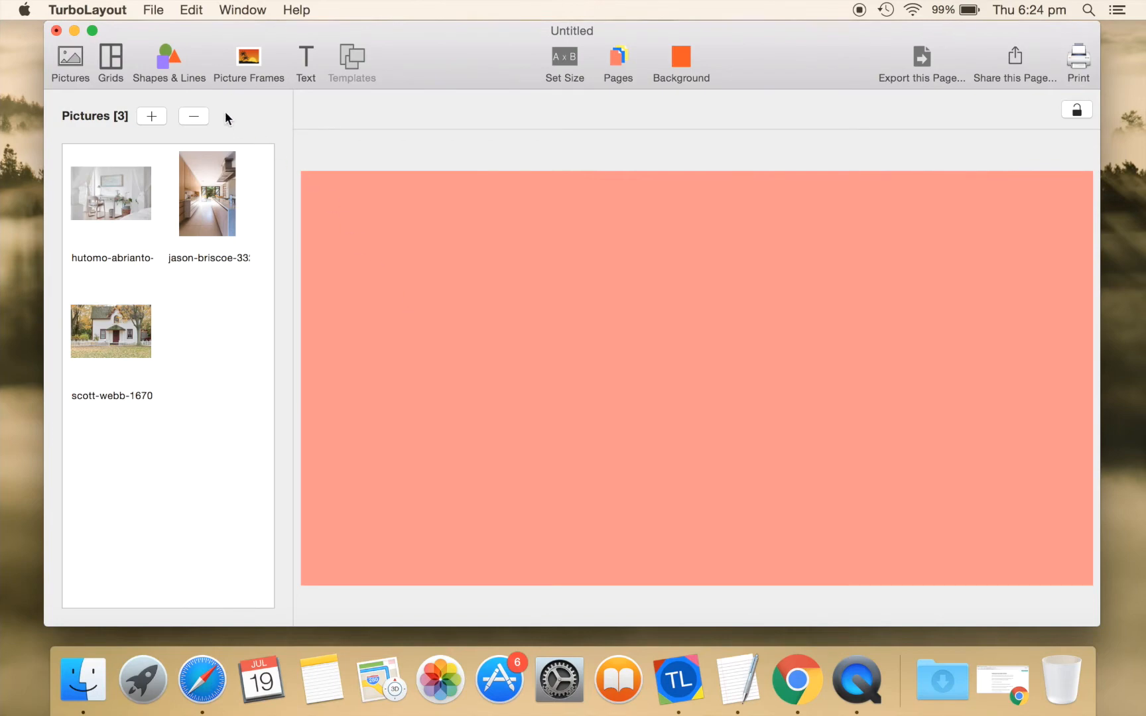
# Place a single-picture grid and stretch it over the full page height and about the left two-thirds of the width
pyautogui.click(118, 61)
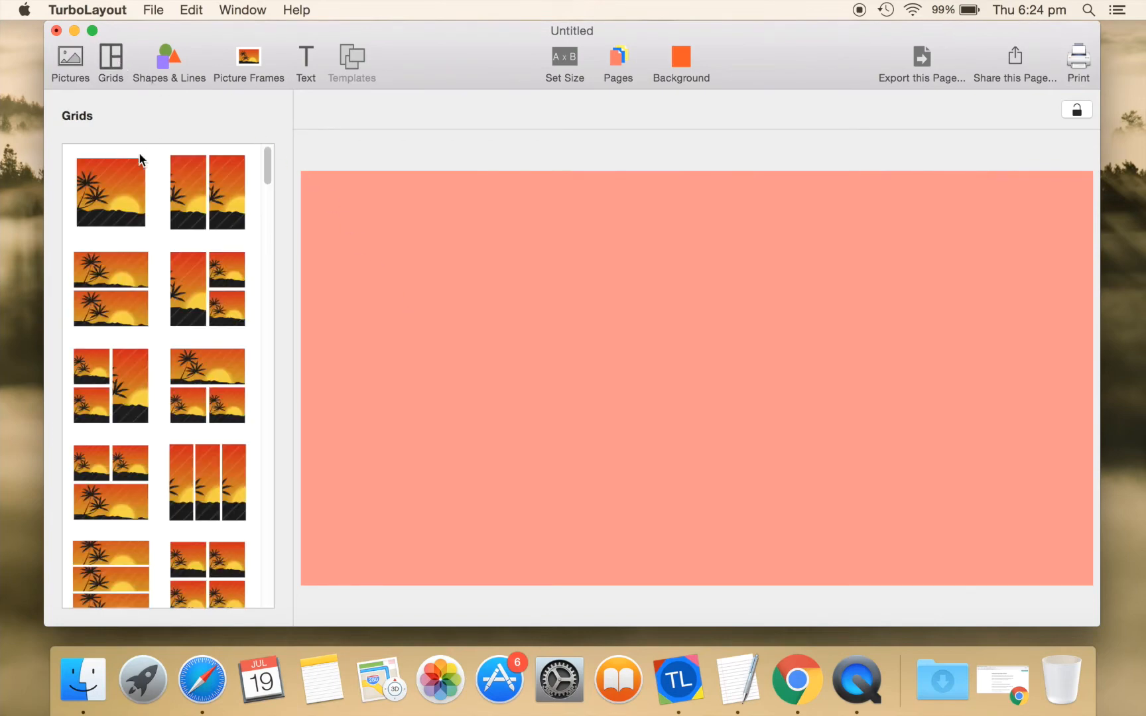
pyautogui.moveTo(112, 179); pyautogui.dragTo(455, 325)
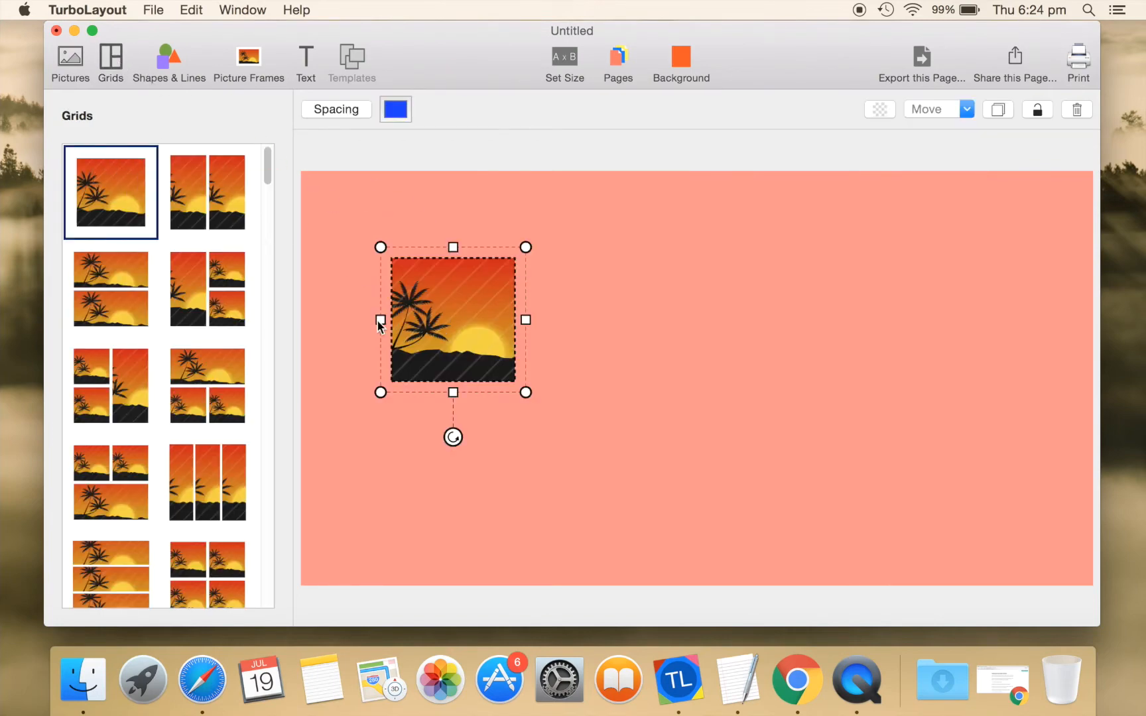
pyautogui.moveTo(380, 320); pyautogui.dragTo(303, 319)
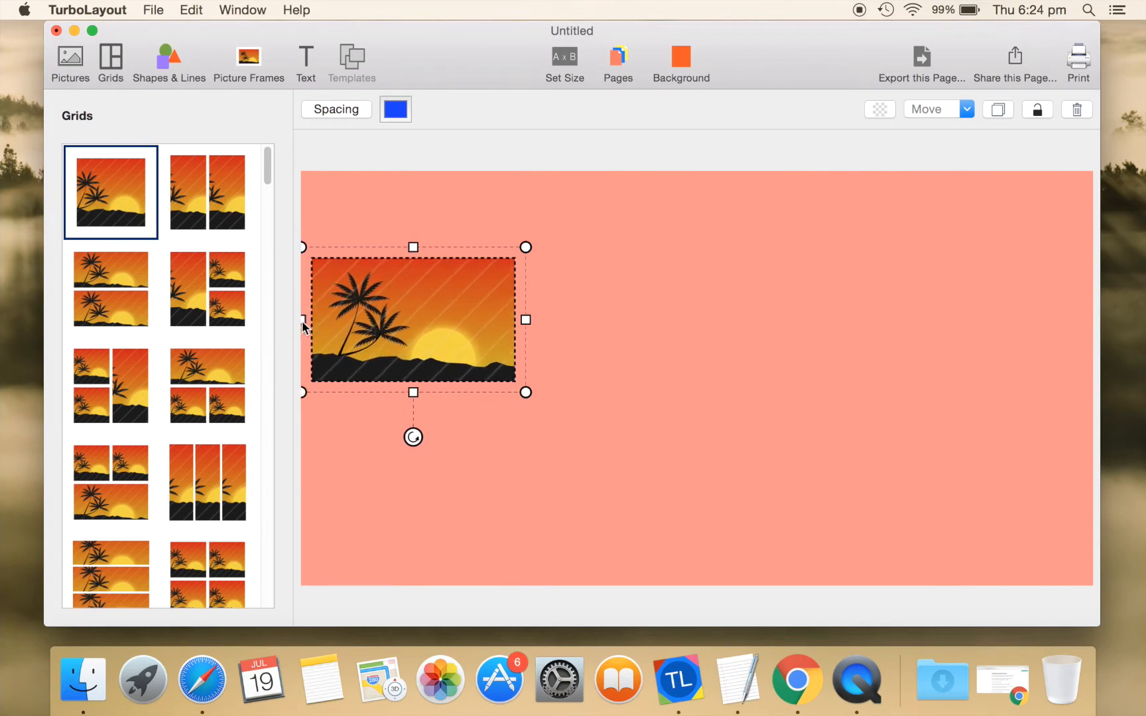
pyautogui.moveTo(413, 247); pyautogui.dragTo(439, 176)
pyautogui.moveTo(526, 282); pyautogui.dragTo(829, 307)
pyautogui.moveTo(565, 395); pyautogui.dragTo(556, 586)
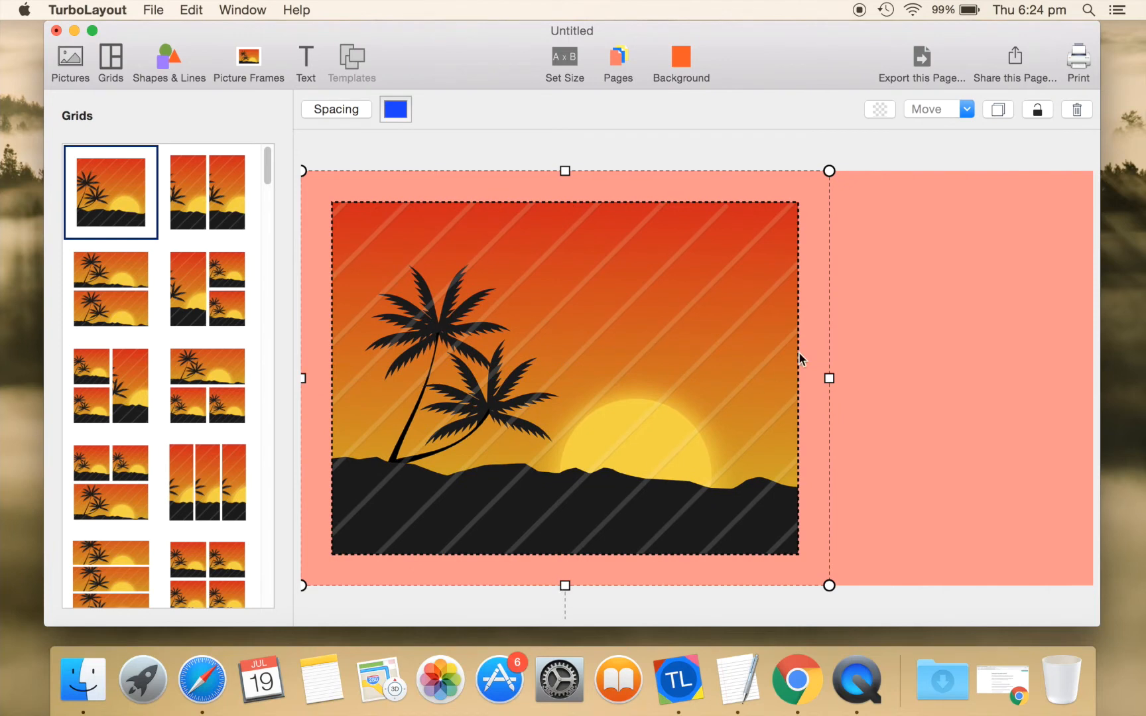
pyautogui.moveTo(829, 379); pyautogui.dragTo(843, 379)
# Reduce the single-picture grid's spacing to the lowest setting
pyautogui.click(337, 110)
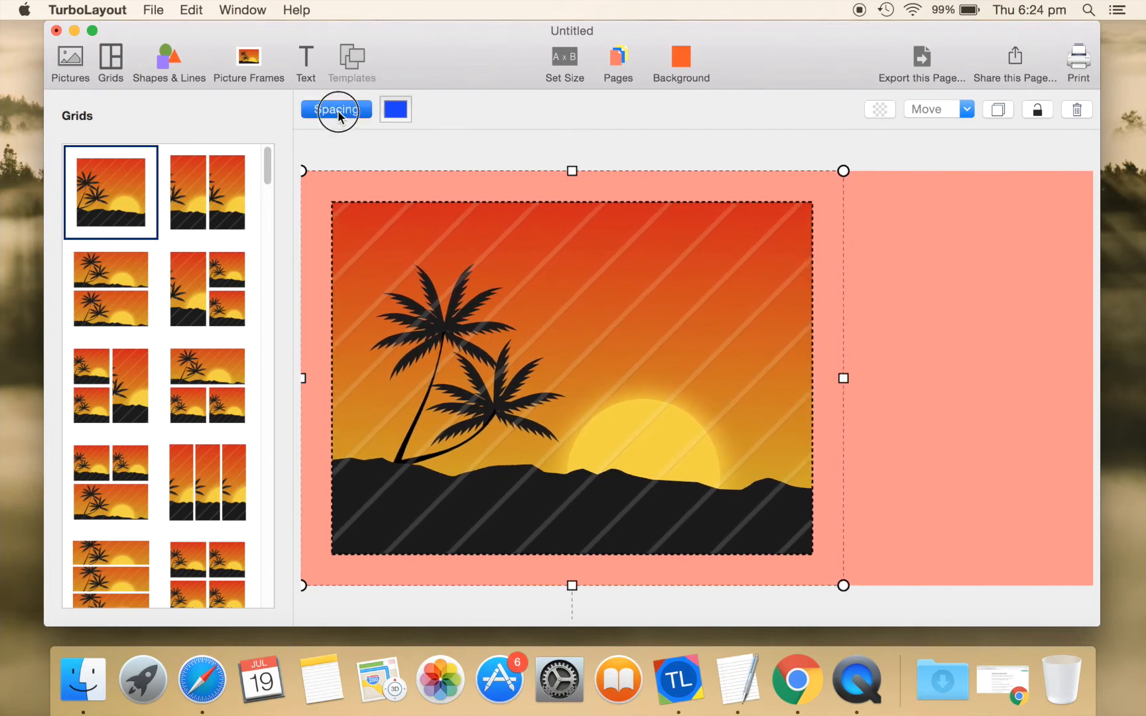
pyautogui.moveTo(443, 132); pyautogui.dragTo(381, 133)
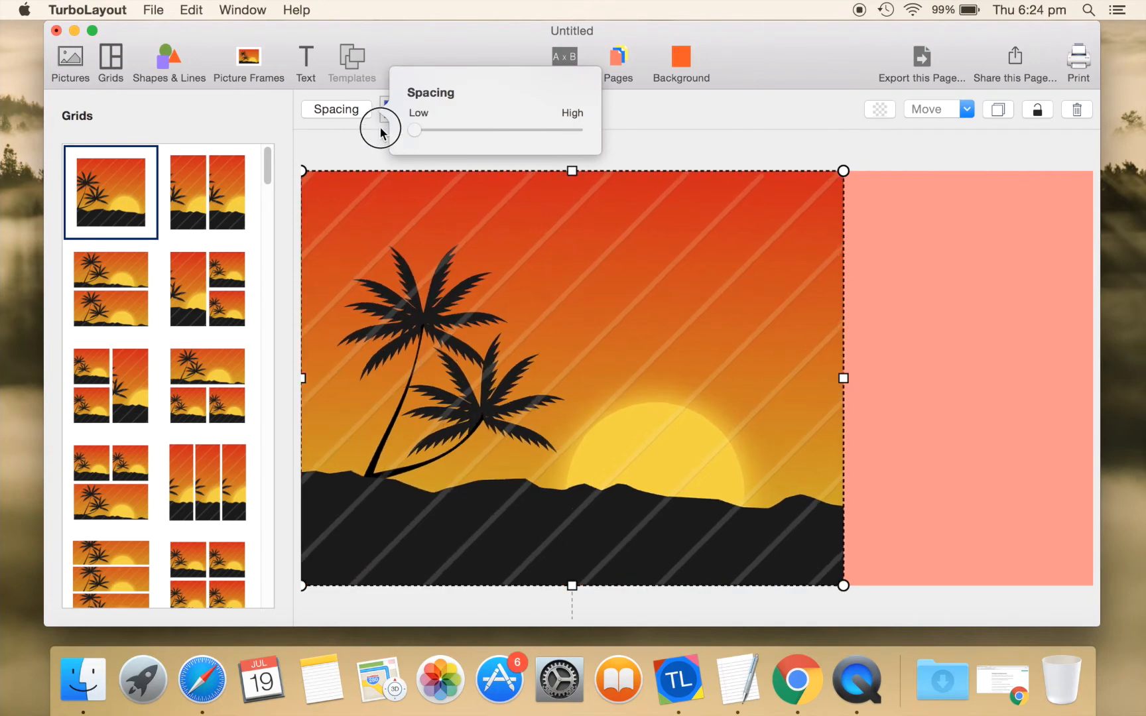
pyautogui.click(349, 155)
# Fill the large grid with the white house photo and shift the photo left inside its crop frame
pyautogui.click(73, 60)
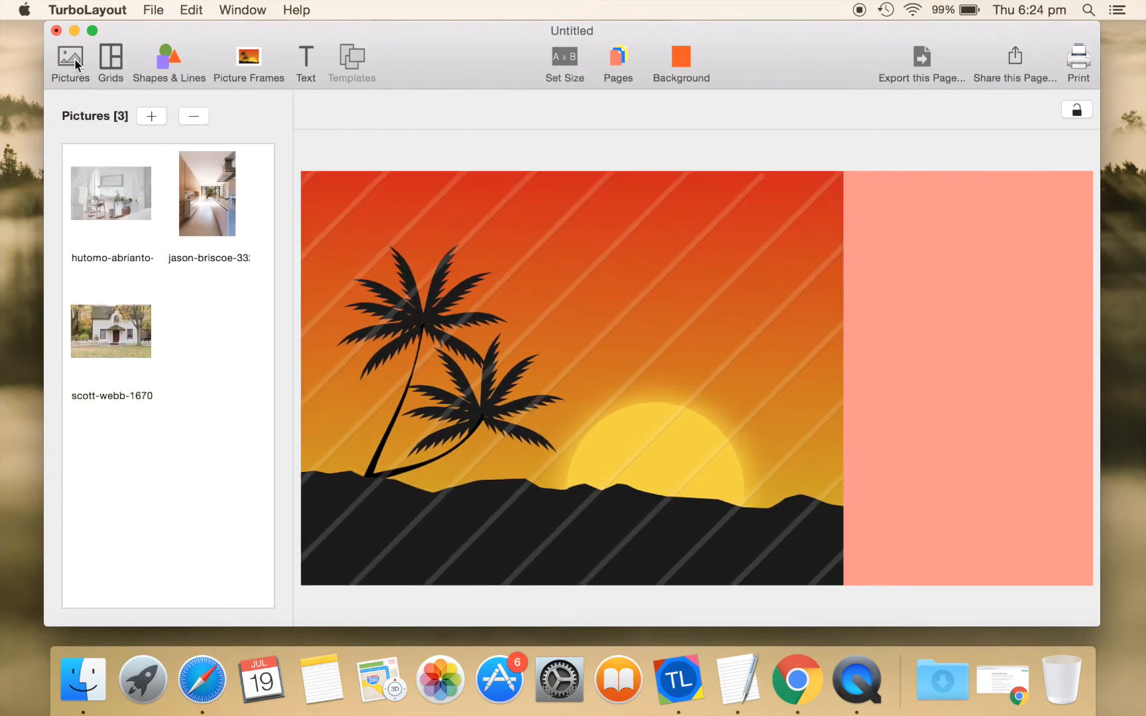
pyautogui.moveTo(110, 325); pyautogui.dragTo(449, 337)
pyautogui.click(328, 110)
pyautogui.moveTo(677, 305); pyautogui.dragTo(609, 294)
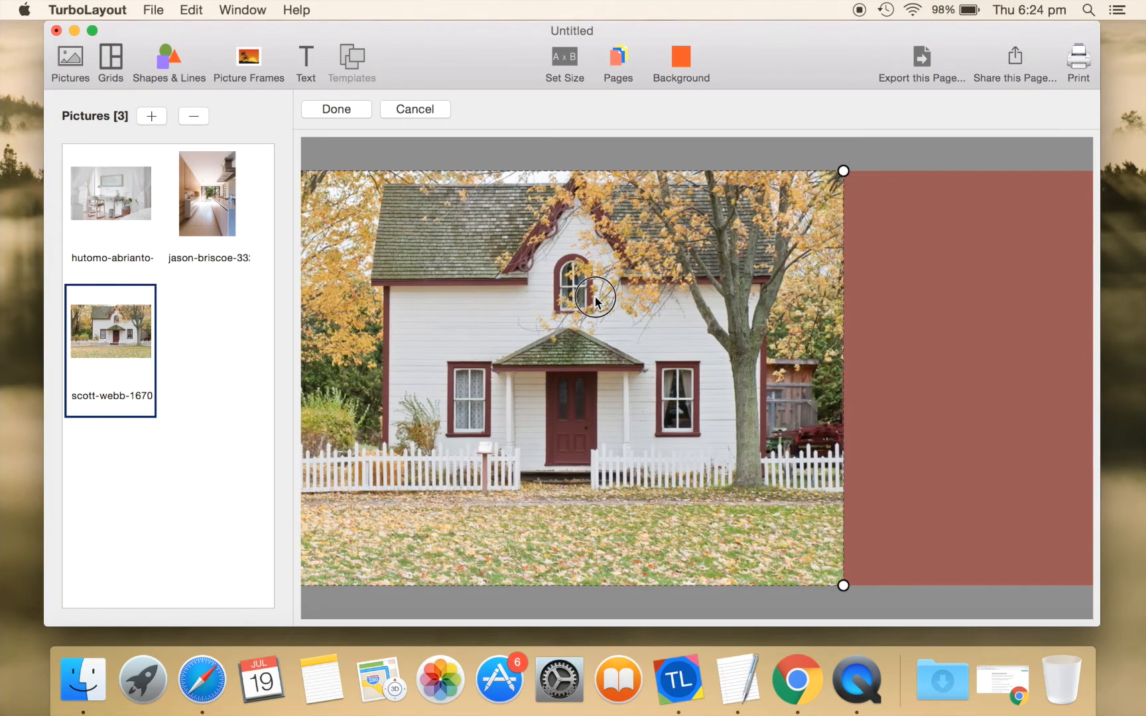
pyautogui.click(345, 114)
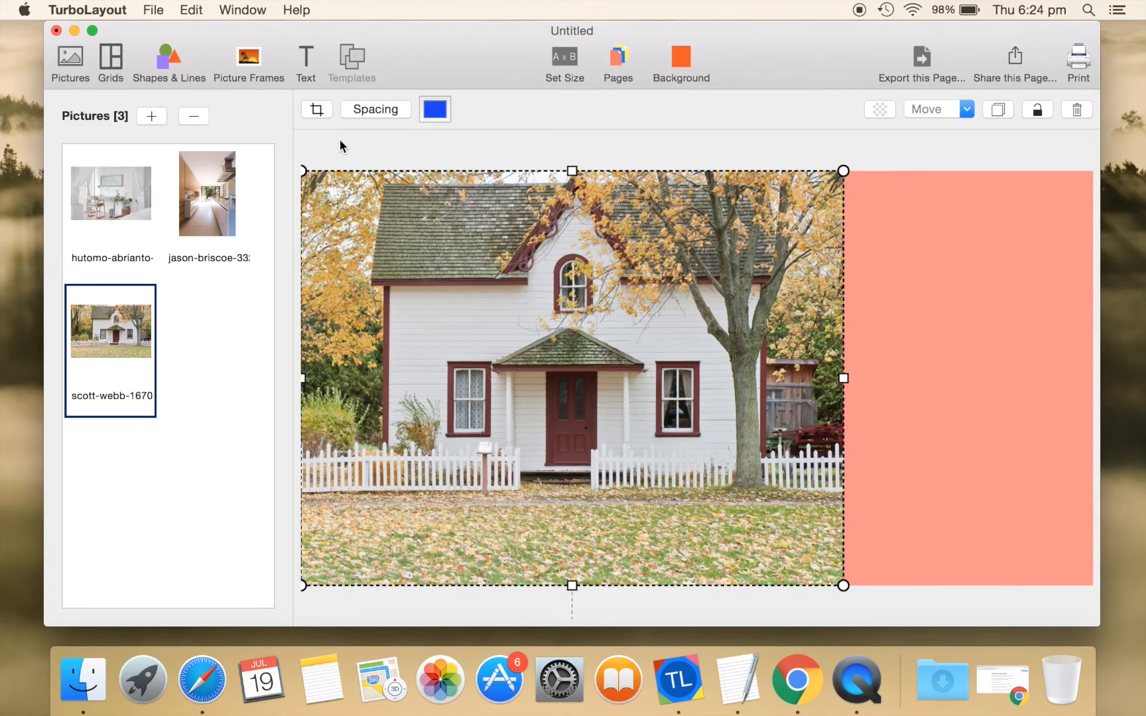
# Add the square-dotted line shape and fit it along the top edge of the coral area beside the house photo
pyautogui.click(174, 64)
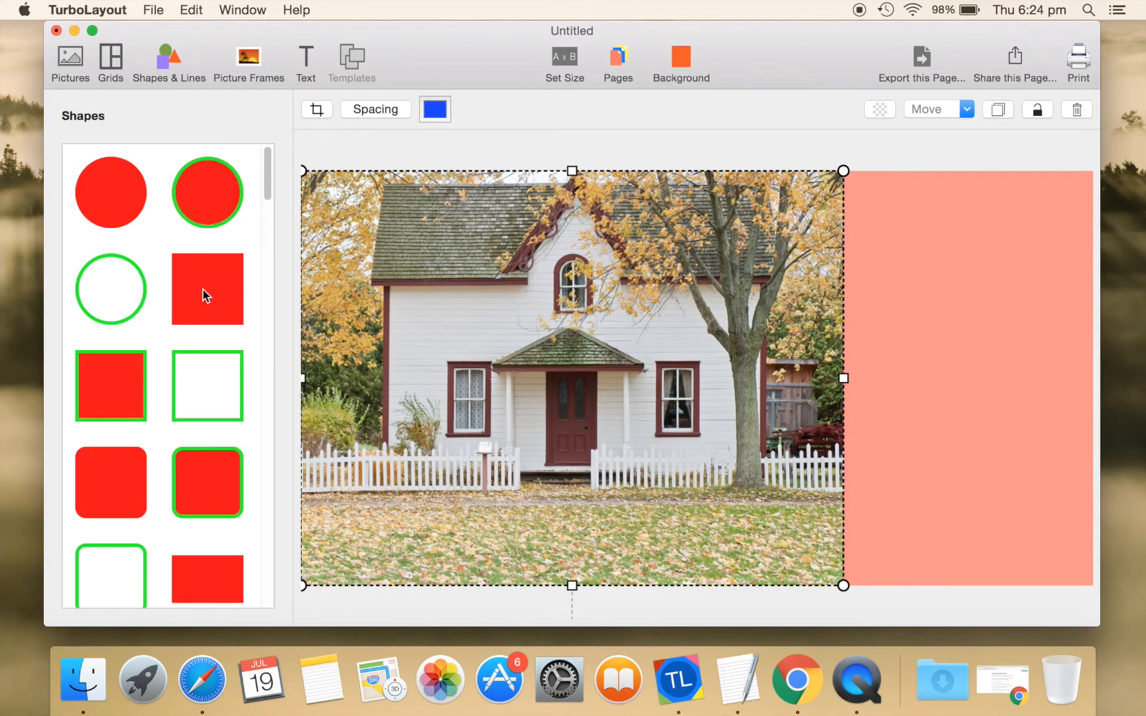
pyautogui.scroll(-15, 169, 372)
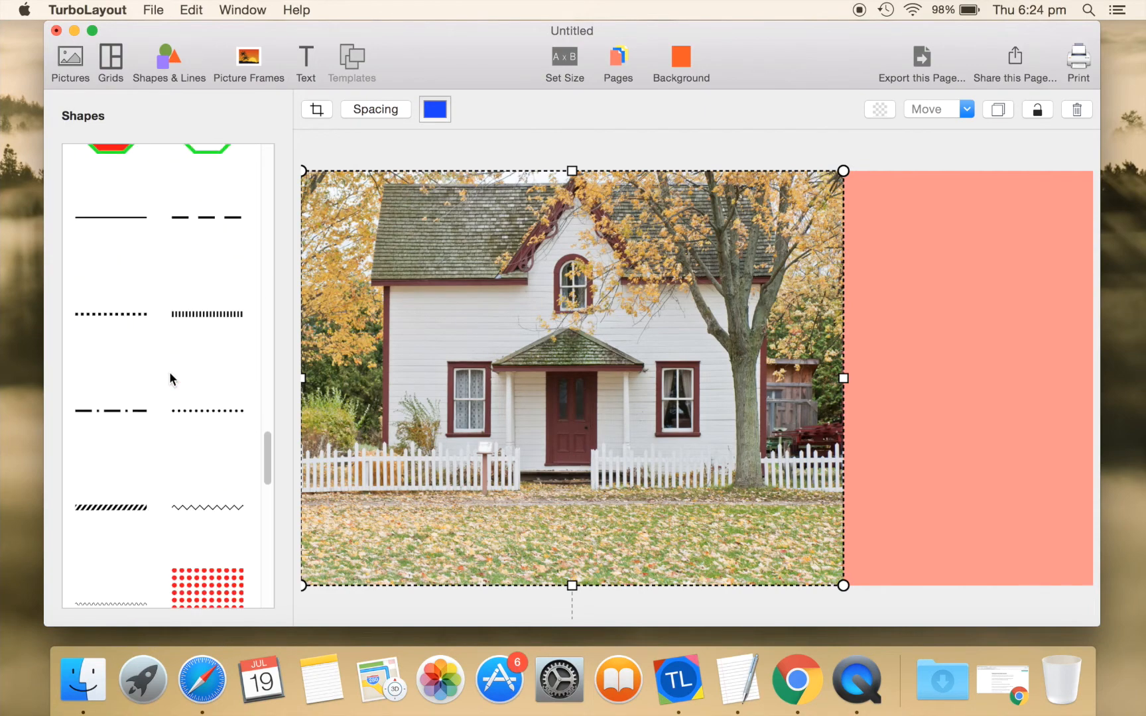
pyautogui.moveTo(126, 314); pyautogui.dragTo(962, 238)
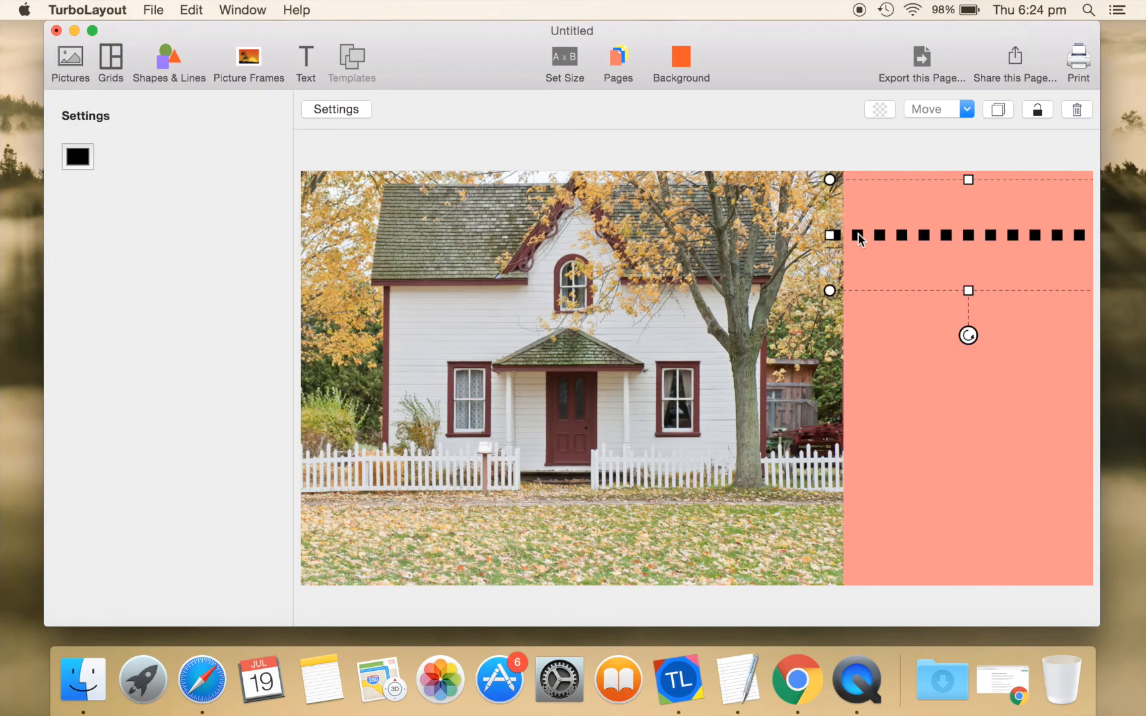
pyautogui.moveTo(931, 232); pyautogui.dragTo(913, 227)
pyautogui.moveTo(819, 227); pyautogui.dragTo(846, 227)
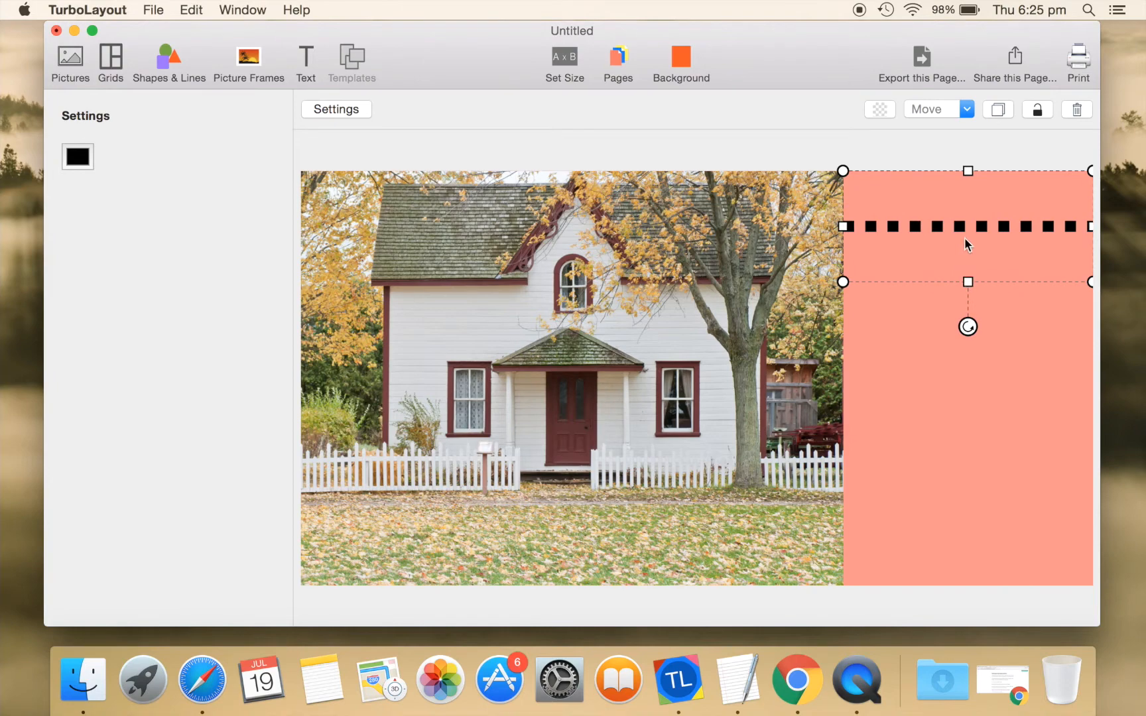
pyautogui.moveTo(966, 199); pyautogui.dragTo(963, 152)
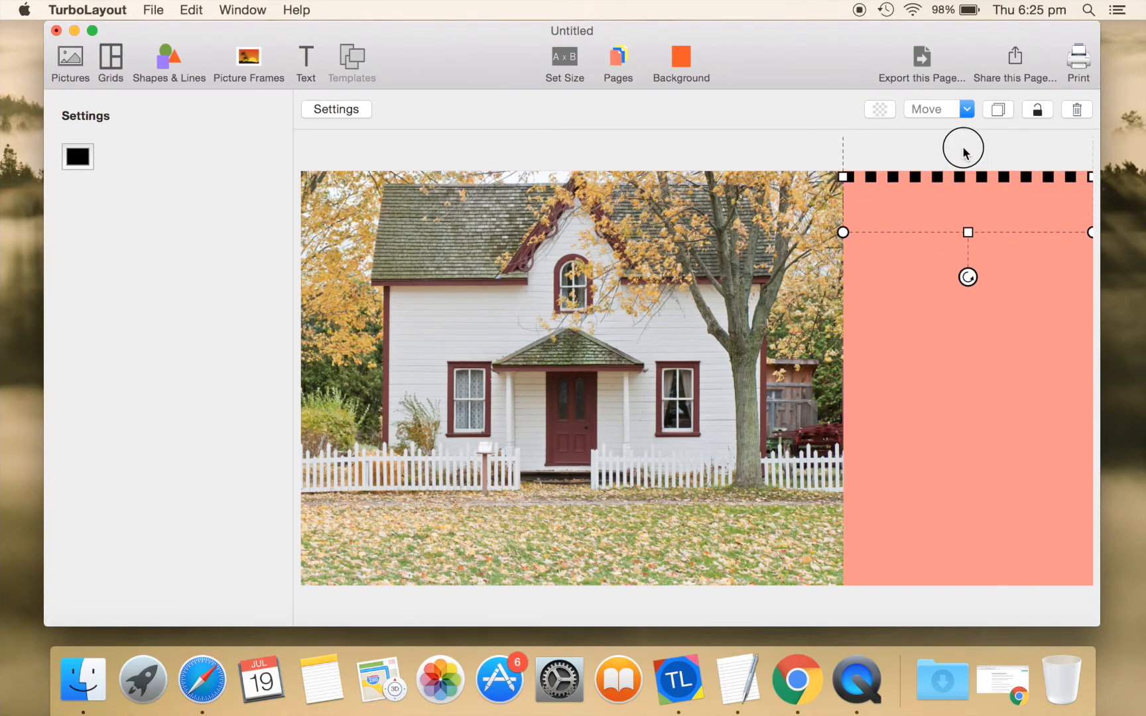
# Change the dotted line's colour to hex FFC7C8
pyautogui.click(80, 146)
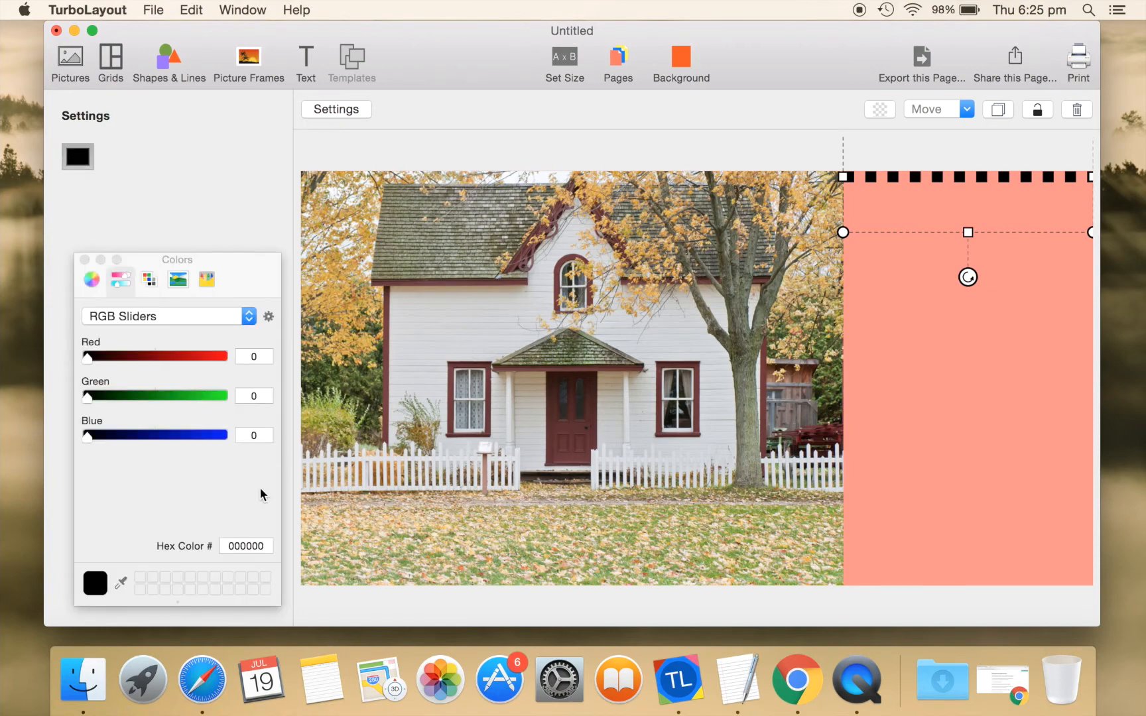
pyautogui.doubleClick(239, 546)
pyautogui.write('FFC7C8')
pyautogui.press('Return')
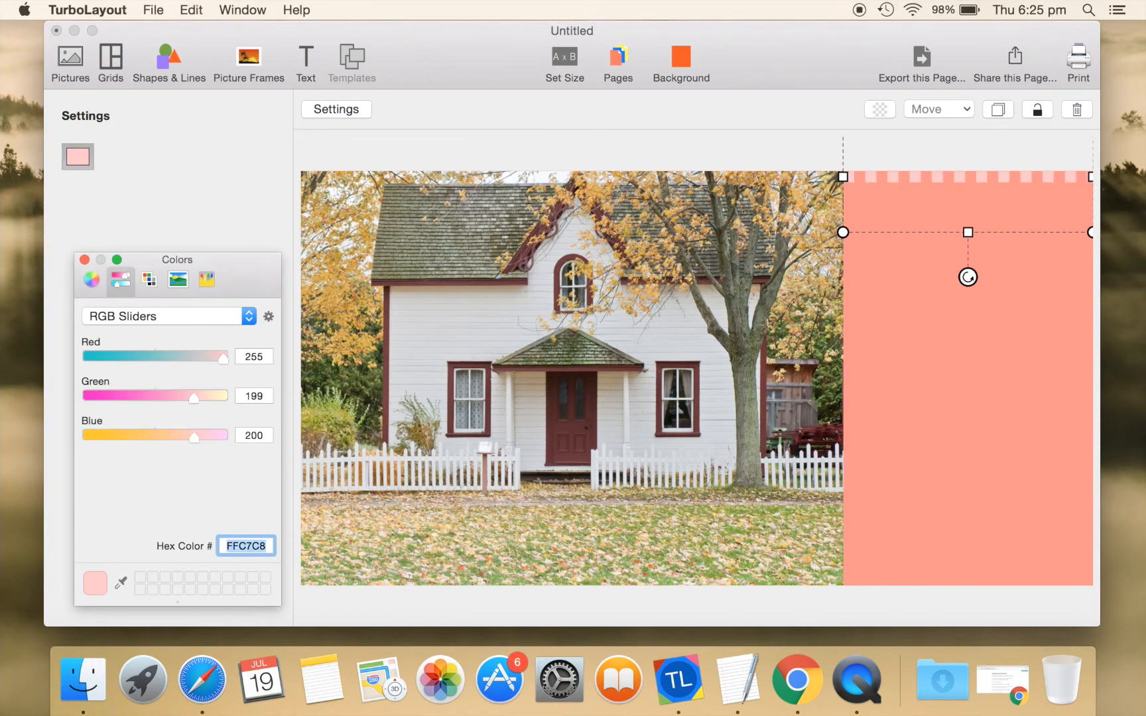
pyautogui.click(84, 259)
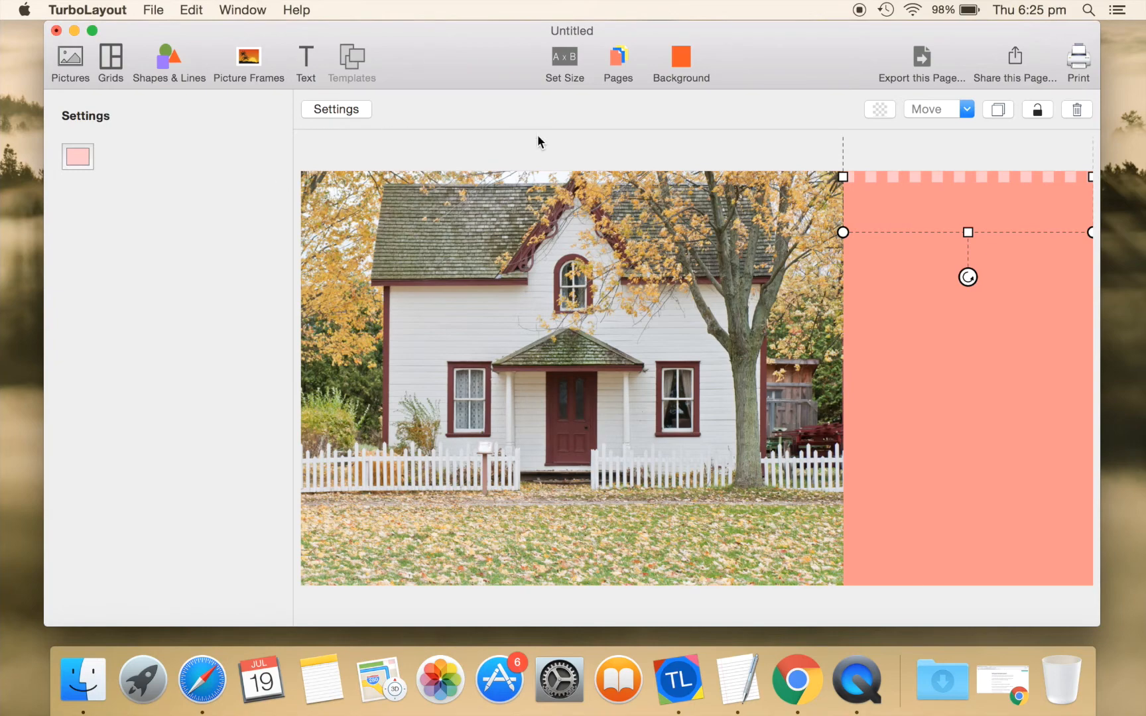
# Duplicate the pink dotted line and place the copy along the bottom edge of the coral area
pyautogui.click(1000, 111)
pyautogui.moveTo(952, 197); pyautogui.dragTo(973, 575)
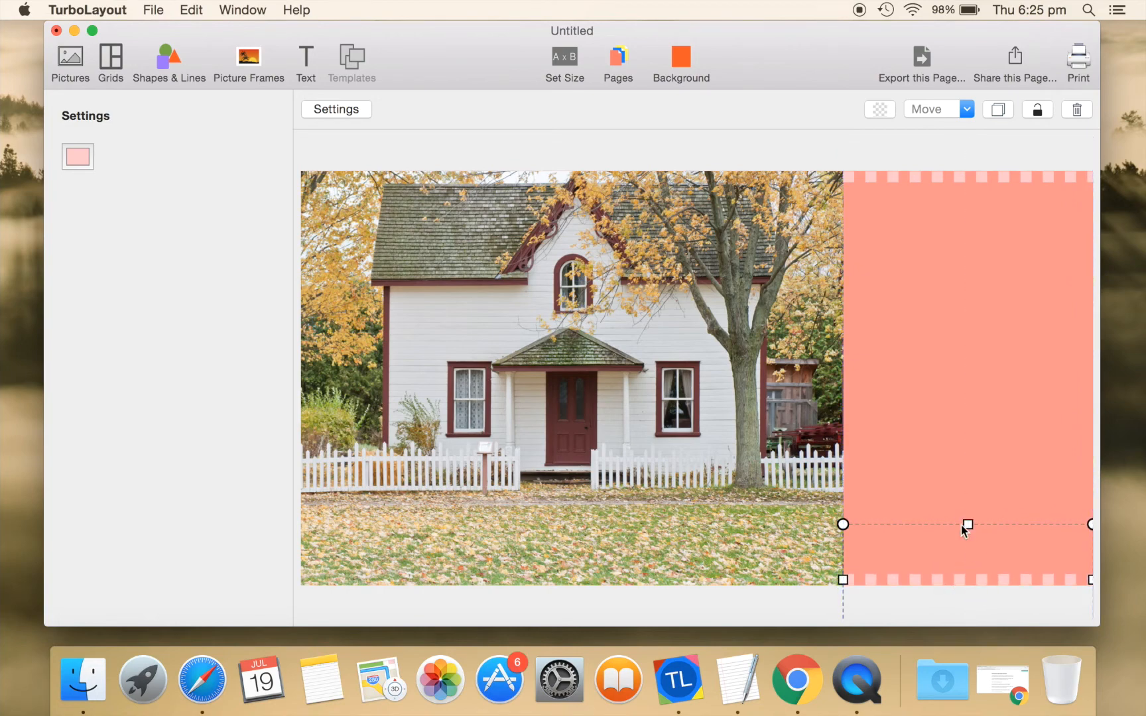
# Place a grid of two side-by-side pictures across the lower half of the coral area, just above the bottom dotted line
pyautogui.click(114, 66)
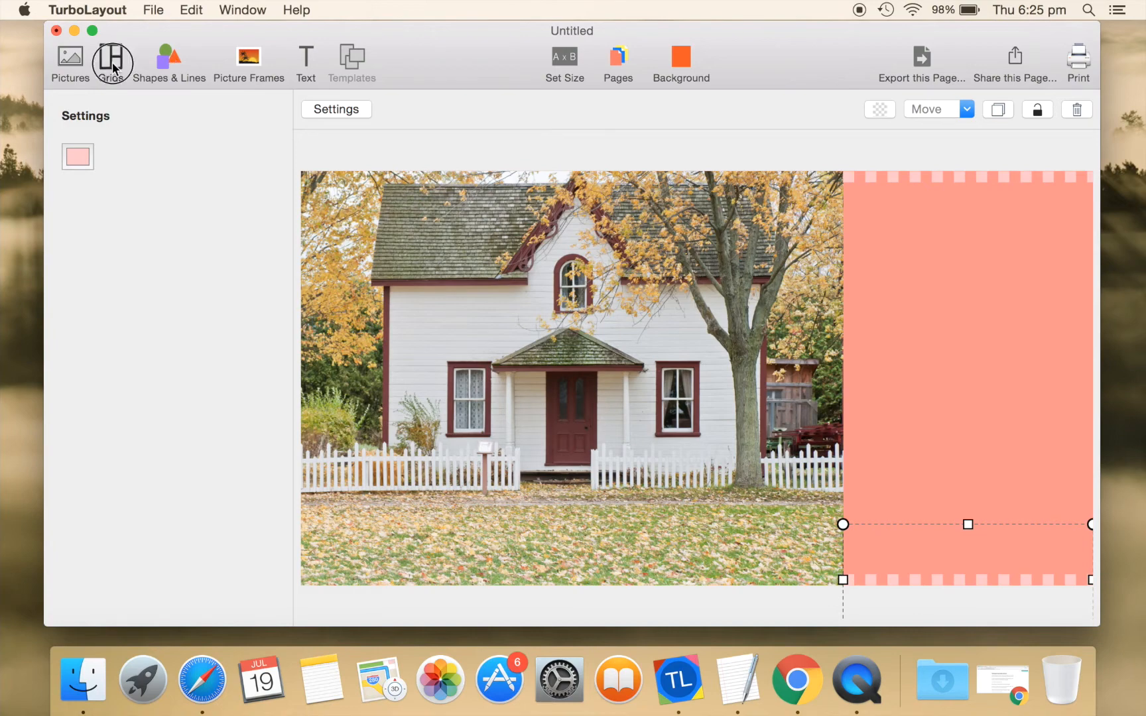
pyautogui.moveTo(202, 217); pyautogui.dragTo(845, 476)
pyautogui.moveTo(1010, 468); pyautogui.dragTo(1091, 472)
pyautogui.moveTo(969, 540); pyautogui.dragTo(968, 575)
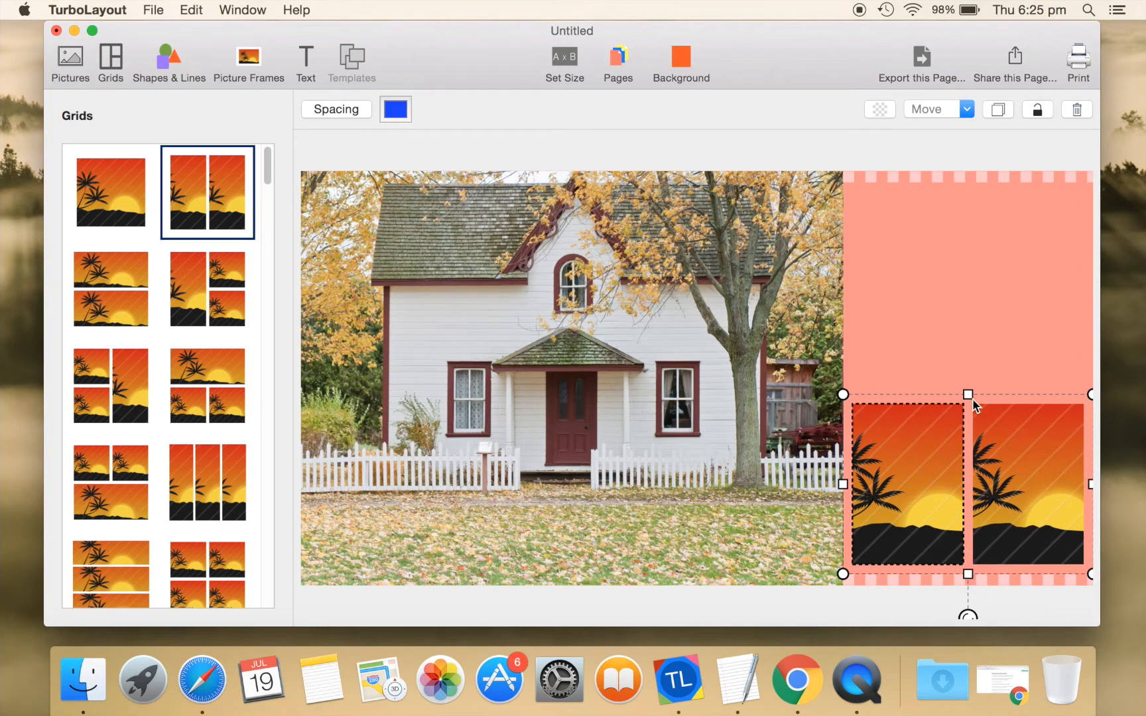
pyautogui.moveTo(969, 394); pyautogui.dragTo(969, 378)
# Reduce the picture grid's spacing to the minimum and fill its cells with the desk photo, then the kitchen photo beside it
pyautogui.click(346, 116)
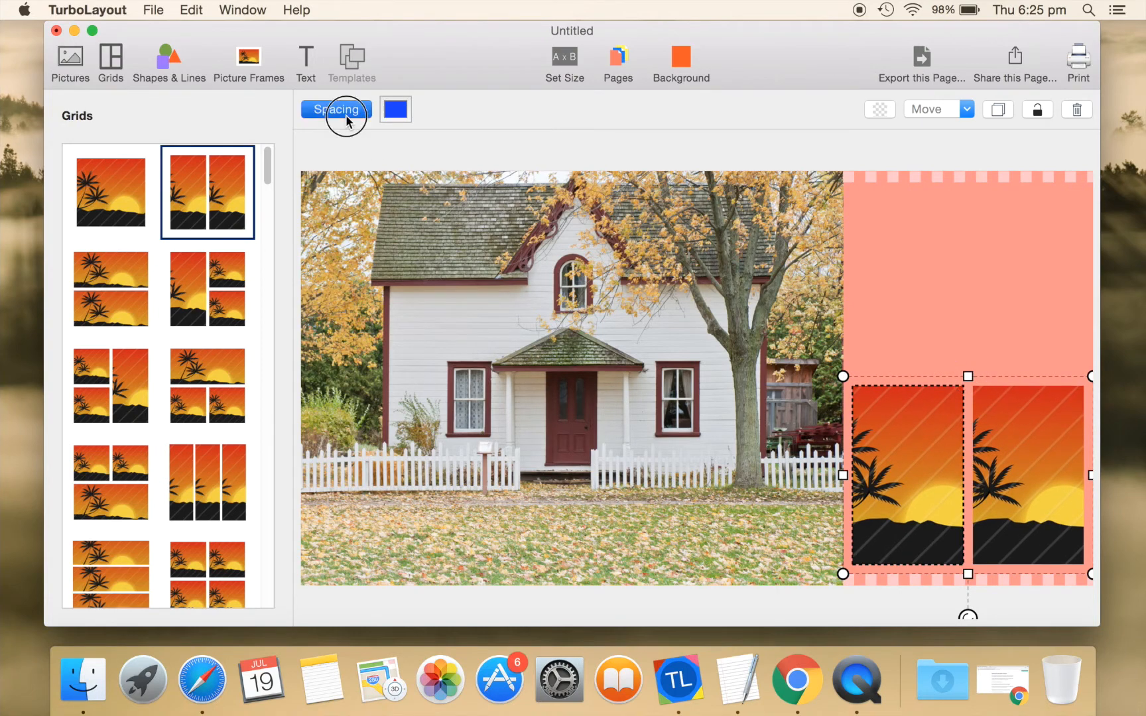
pyautogui.moveTo(439, 130); pyautogui.dragTo(390, 133)
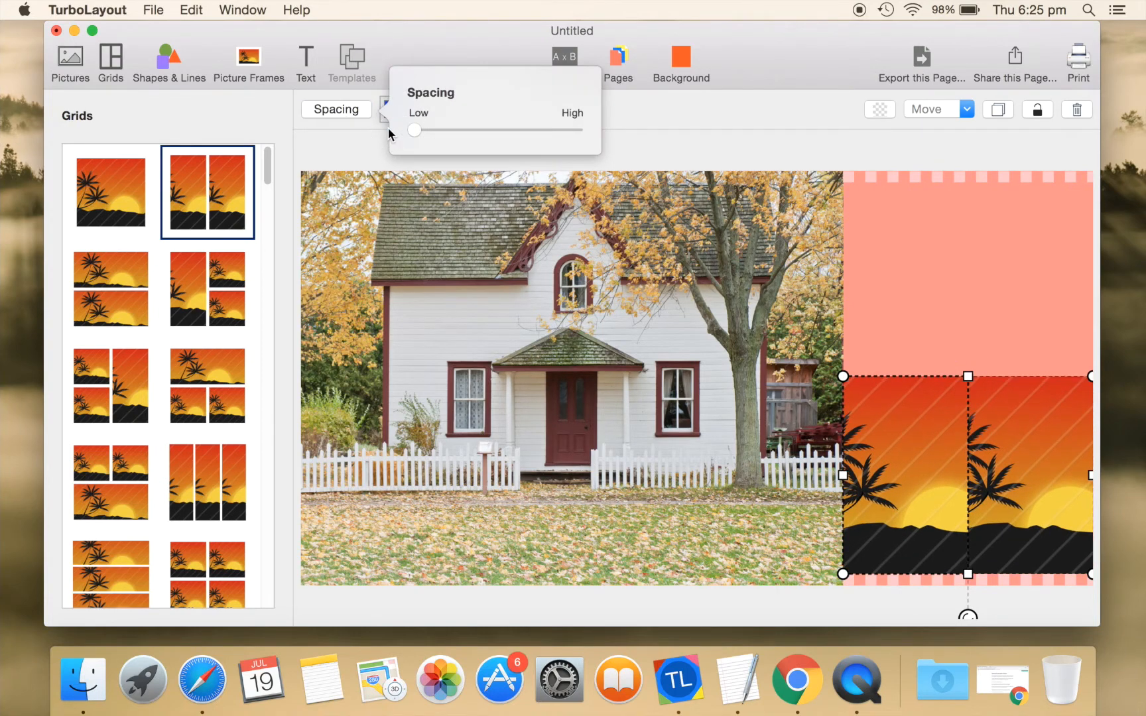
pyautogui.click(74, 63)
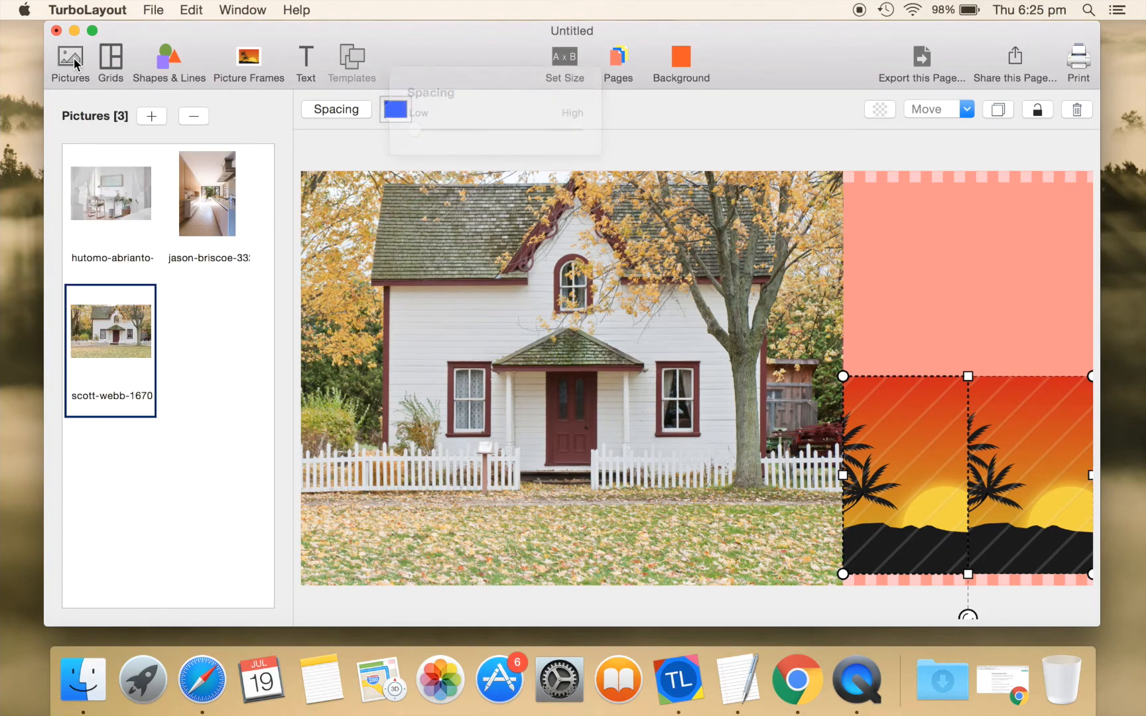
pyautogui.moveTo(107, 211); pyautogui.dragTo(890, 457)
pyautogui.moveTo(199, 197); pyautogui.dragTo(1011, 456)
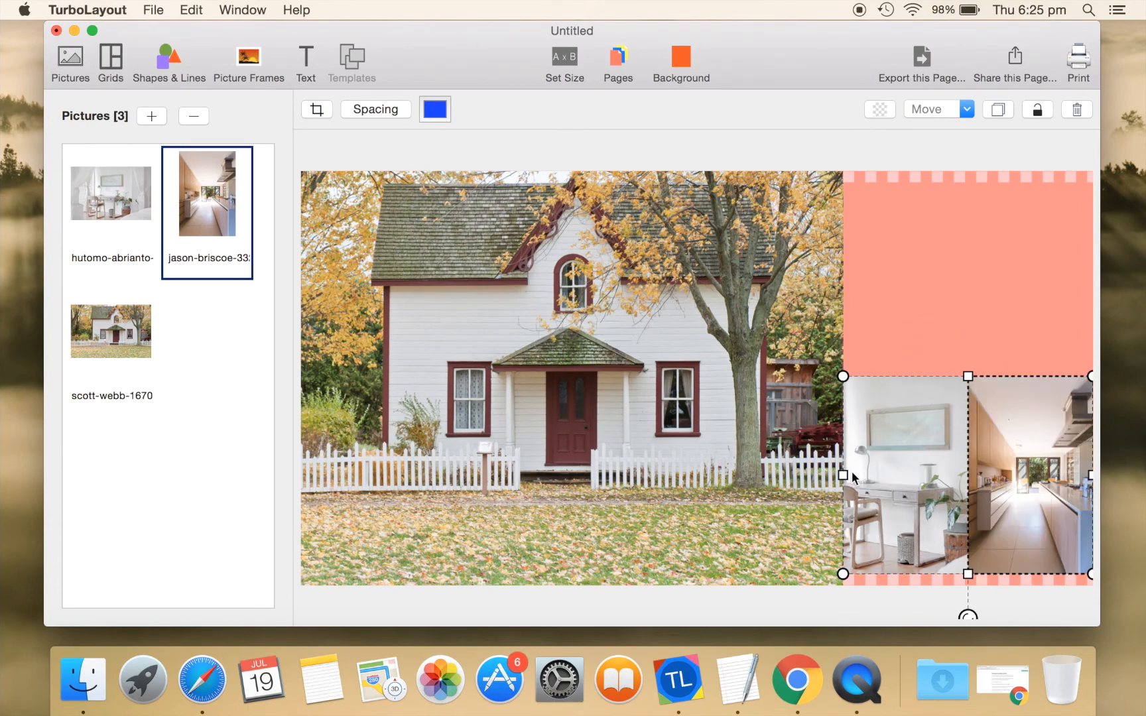
# Add a heading text reading "WE ARE HAVING AN"
pyautogui.click(307, 67)
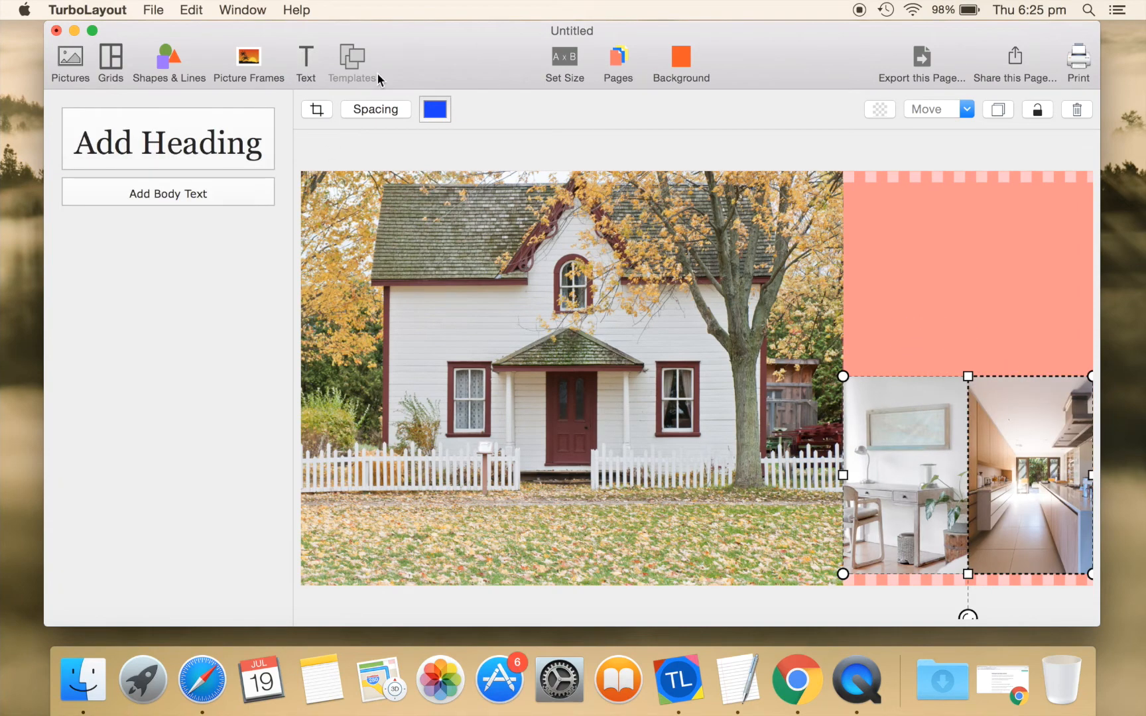
pyautogui.click(185, 147)
pyautogui.click(162, 285)
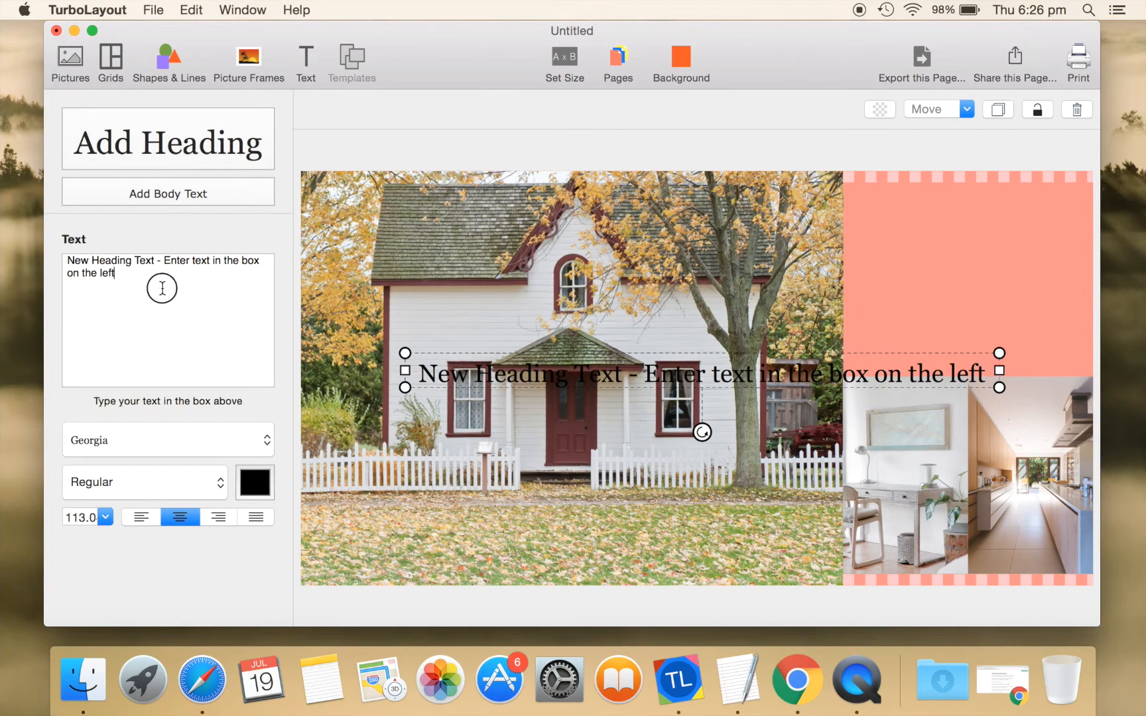
pyautogui.press('super+a')
pyautogui.write('WE ARE HAVING AN')
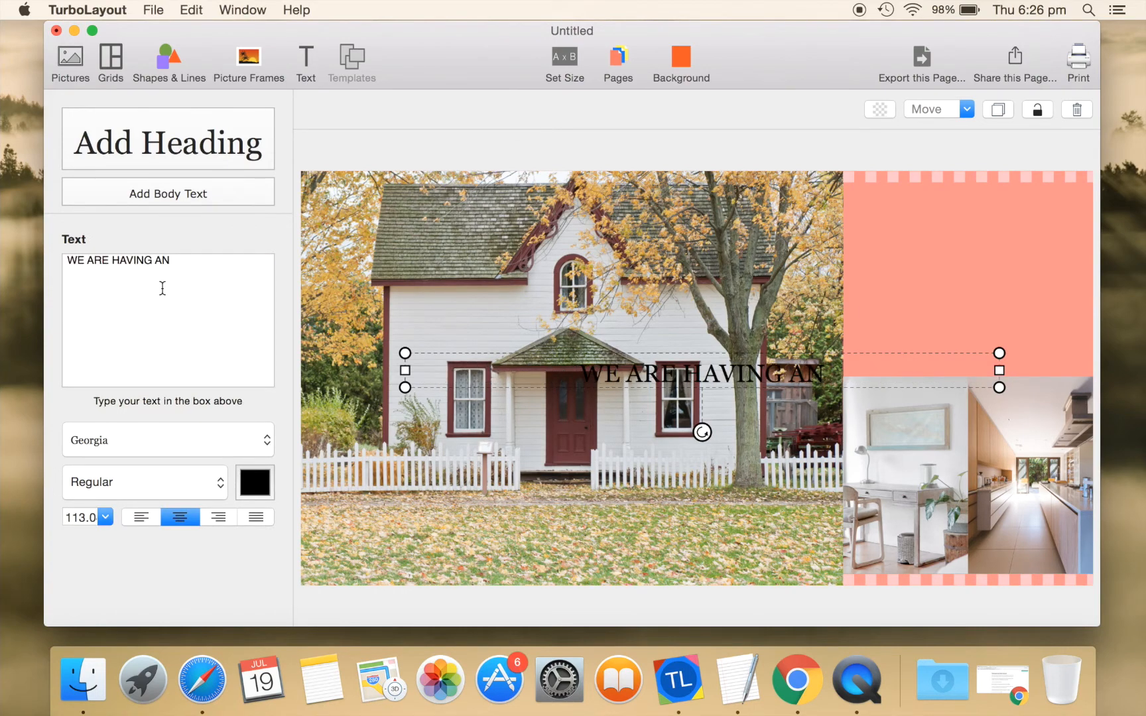
# Format the "WE ARE HAVING AN" heading in Montserrat Bold at size 48
pyautogui.click(157, 438)
pyautogui.write('mont')
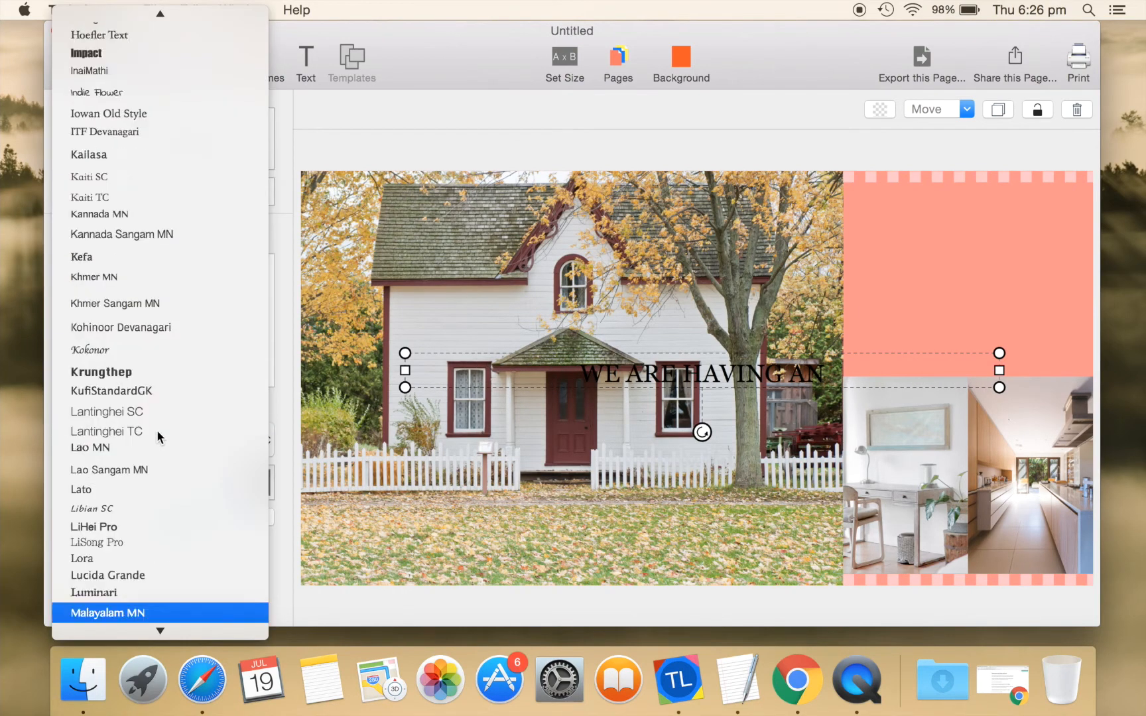
pyautogui.press('Return')
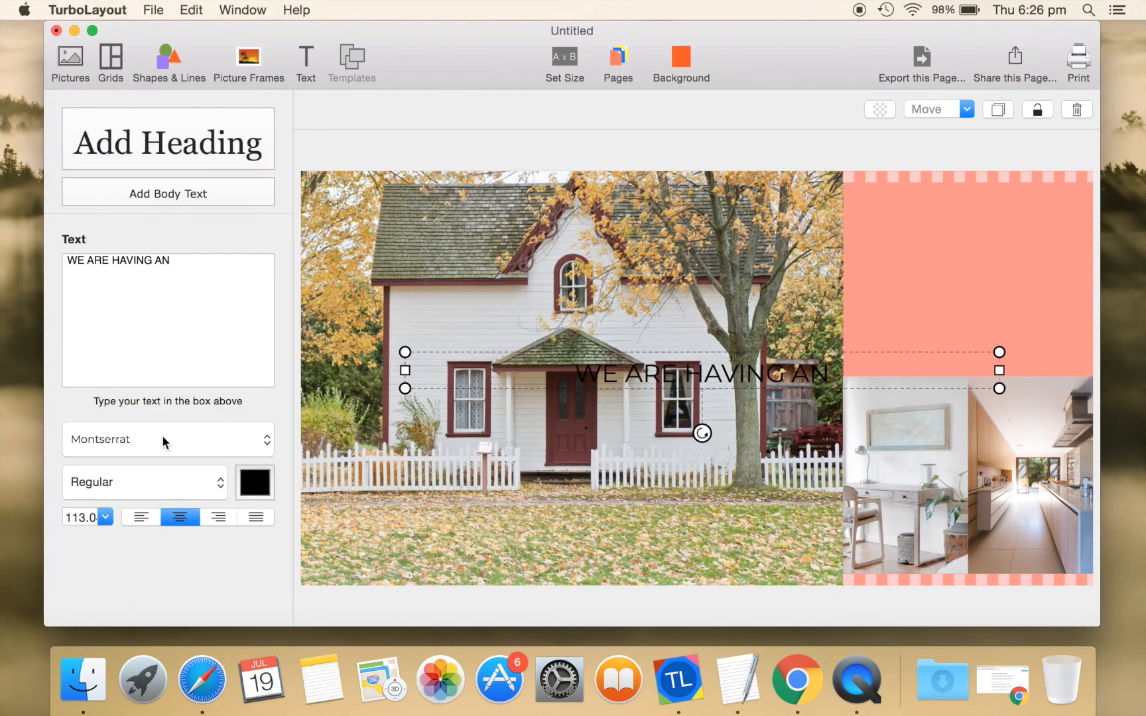
pyautogui.click(120, 482)
pyautogui.moveTo(106, 624)
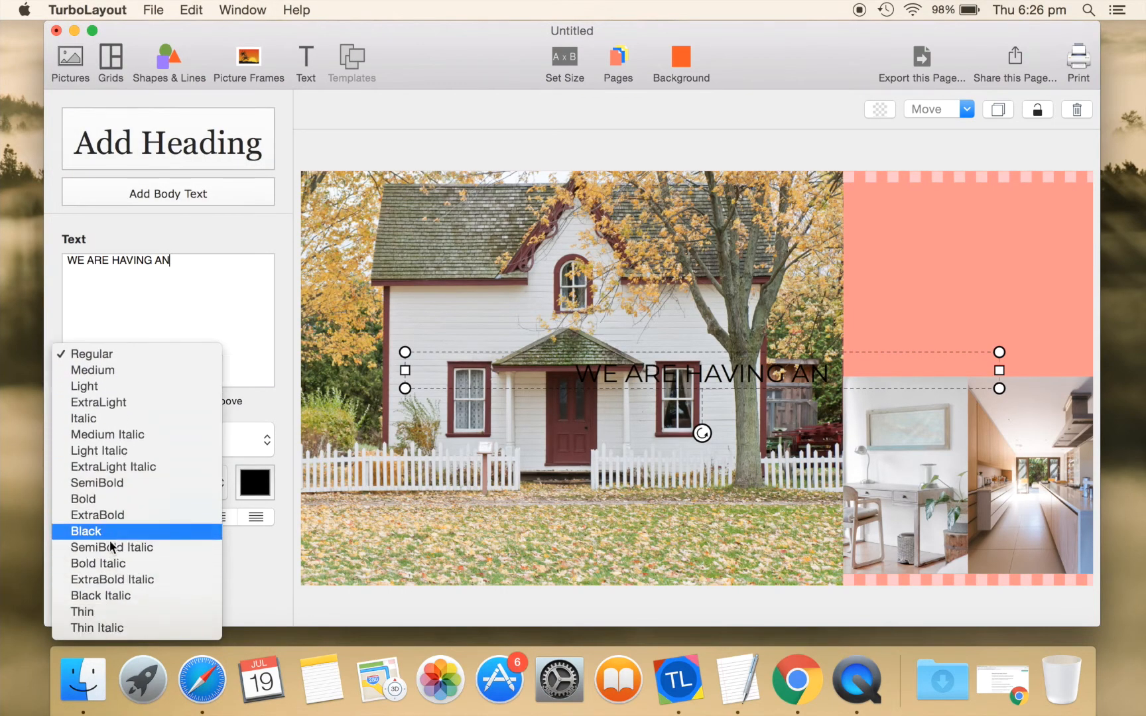
pyautogui.click(99, 499)
pyautogui.press('super+a')
pyautogui.write('48')
pyautogui.press('Return')
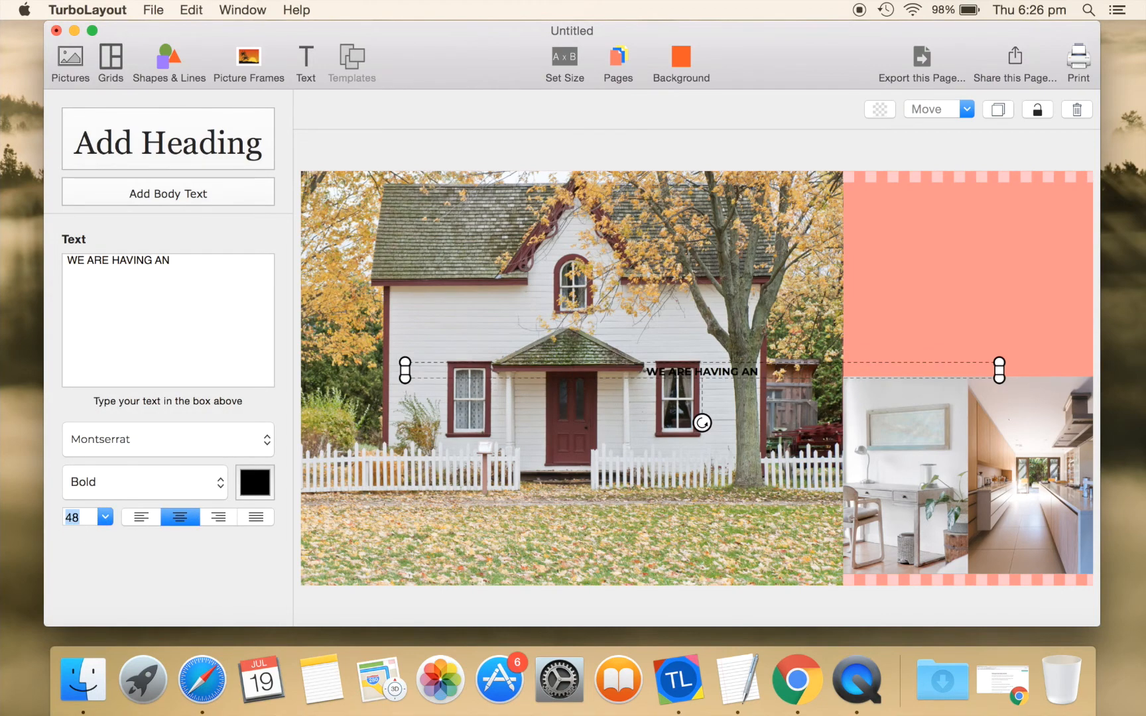
# Narrow the "WE ARE HAVING AN" text box, centre it just below the coral area's top dotted line and colour the text Snow white
pyautogui.moveTo(407, 371); pyautogui.dragTo(843, 366)
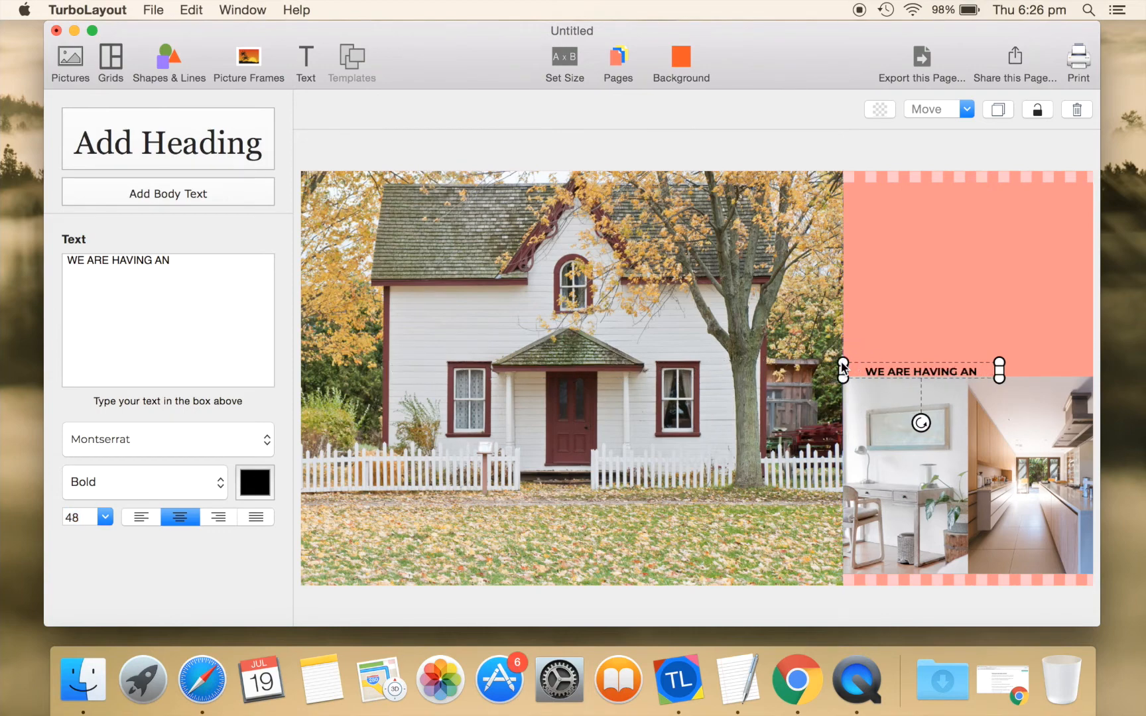
pyautogui.moveTo(918, 373); pyautogui.dragTo(964, 202)
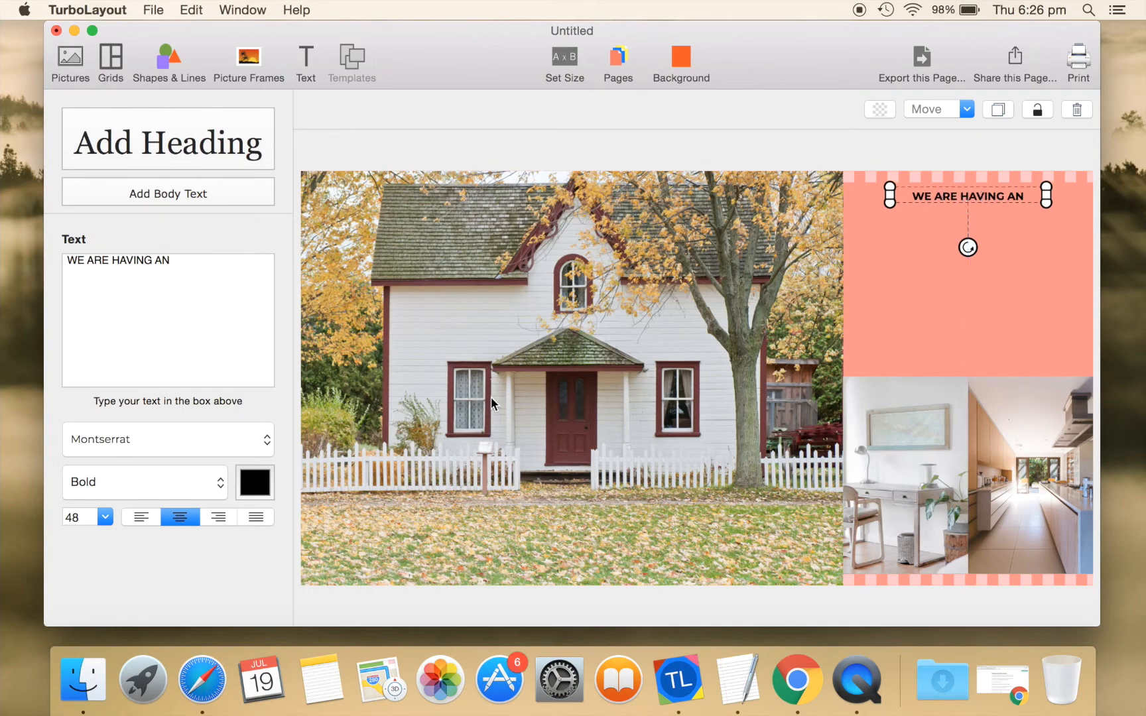
pyautogui.click(258, 480)
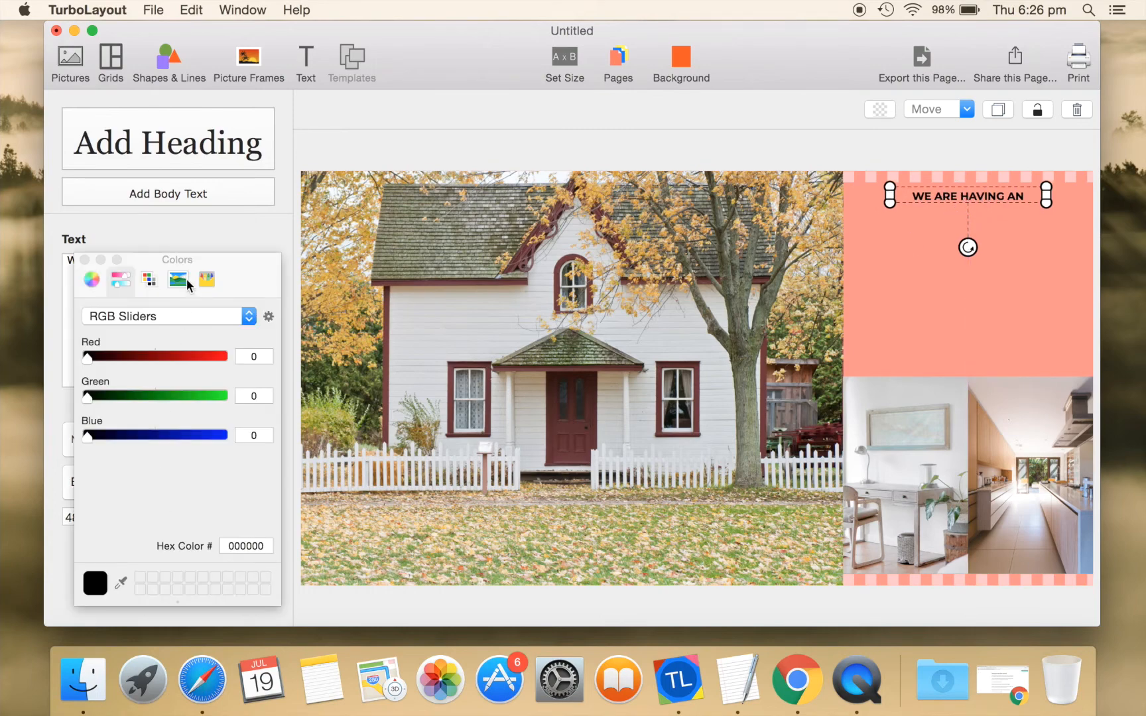
pyautogui.click(208, 280)
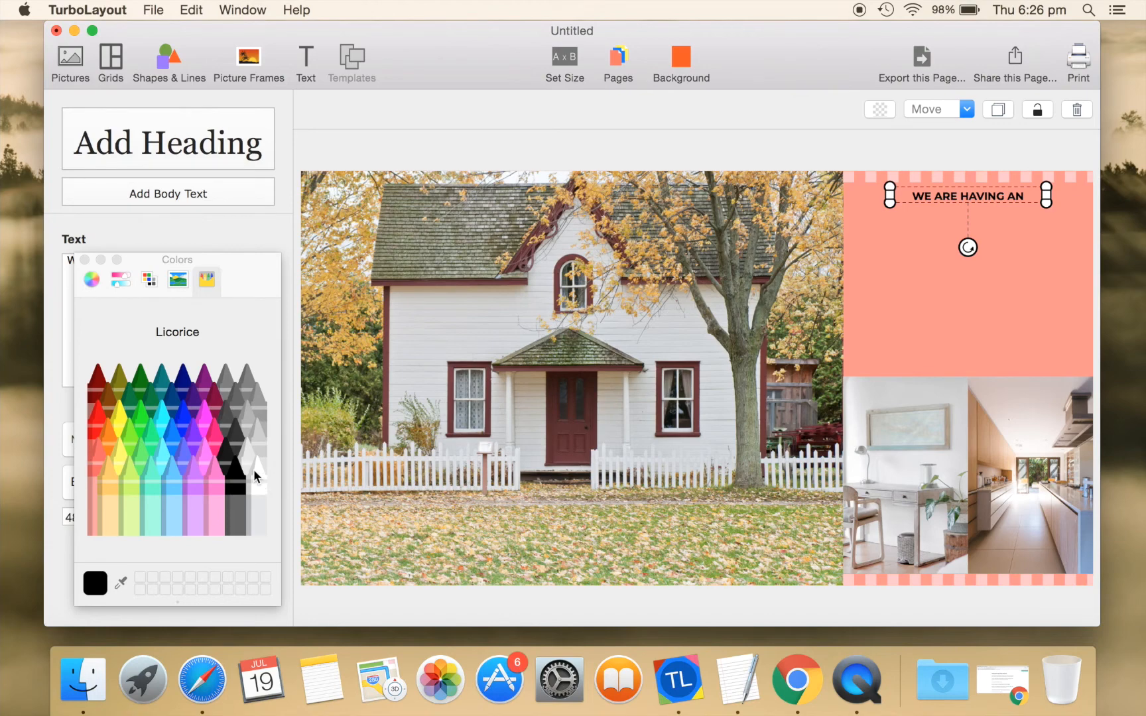
pyautogui.click(255, 471)
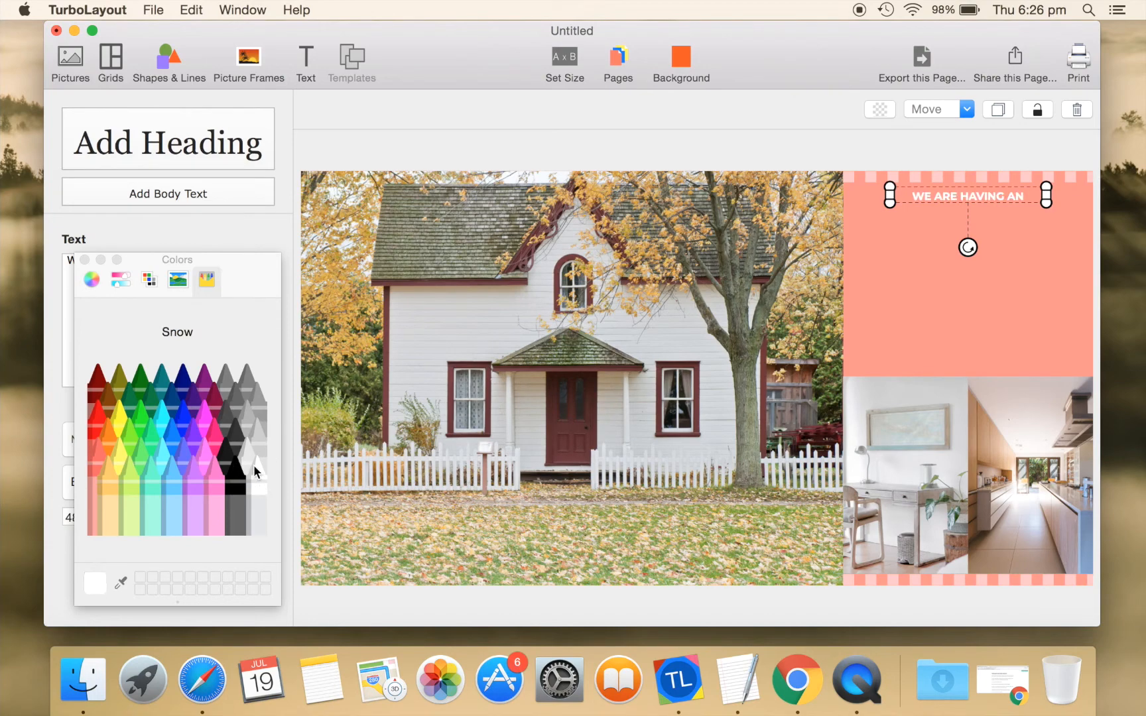
pyautogui.click(84, 259)
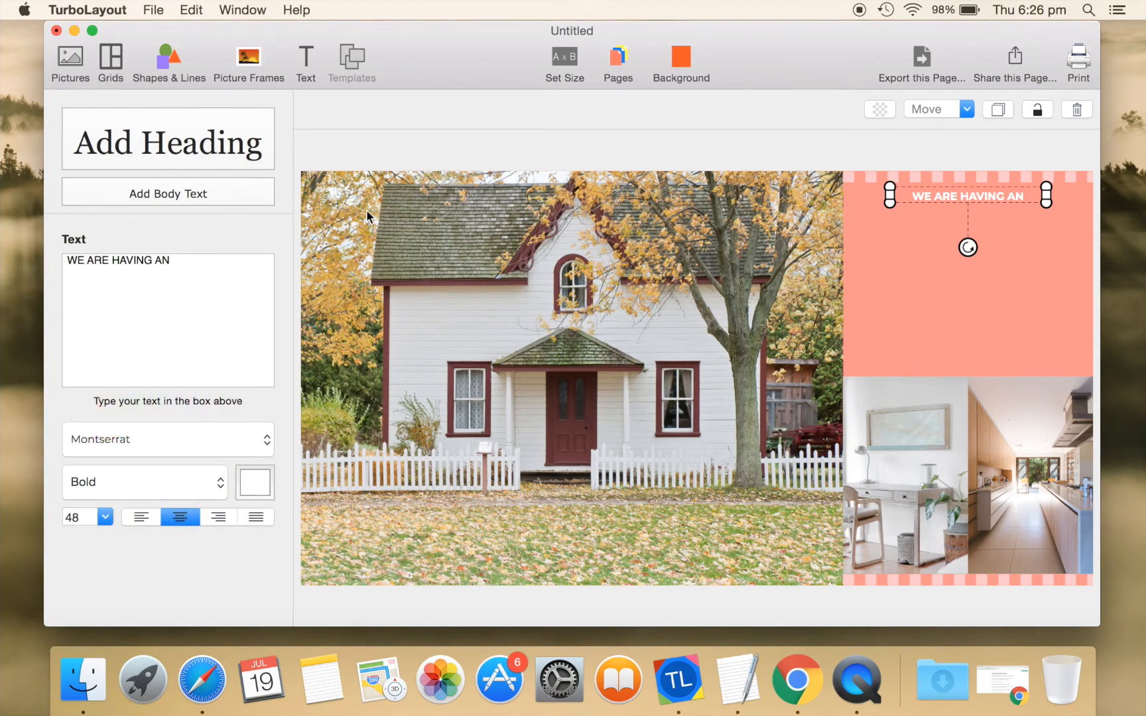
# Add a second heading text reading "OPEN HOUSE"
pyautogui.click(164, 149)
pyautogui.click(162, 283)
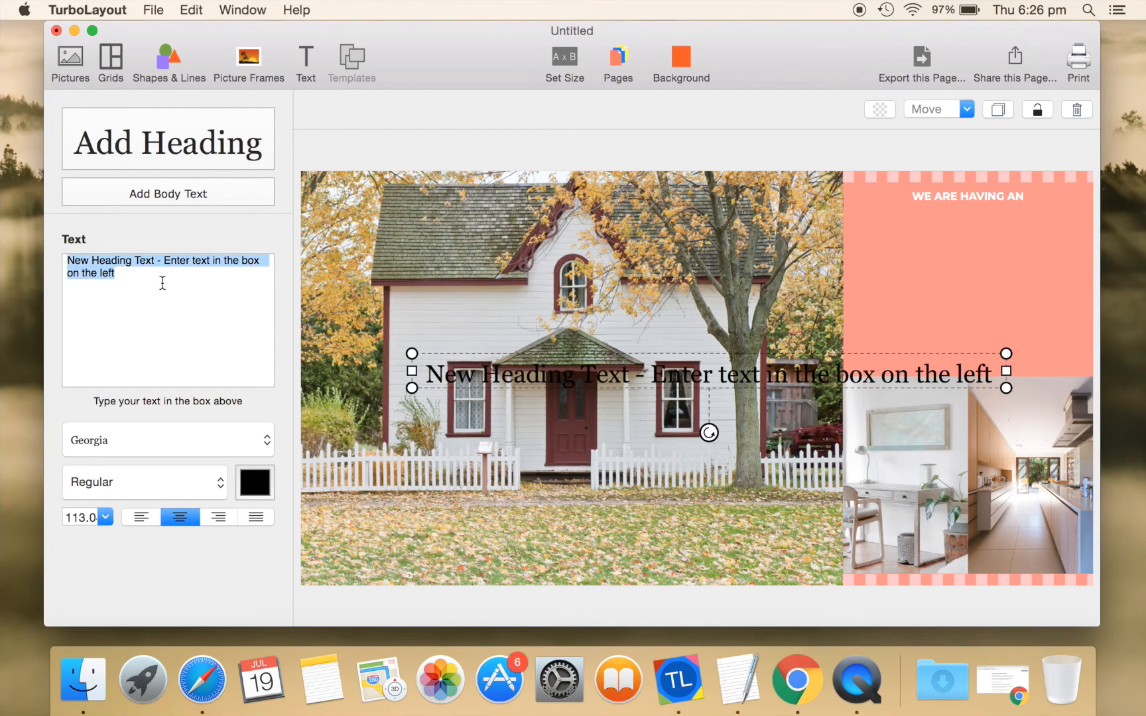
pyautogui.write('OPEN HOUSE')
# Format the "OPEN HOUSE" heading in Montserrat Bold at size 180
pyautogui.click(145, 441)
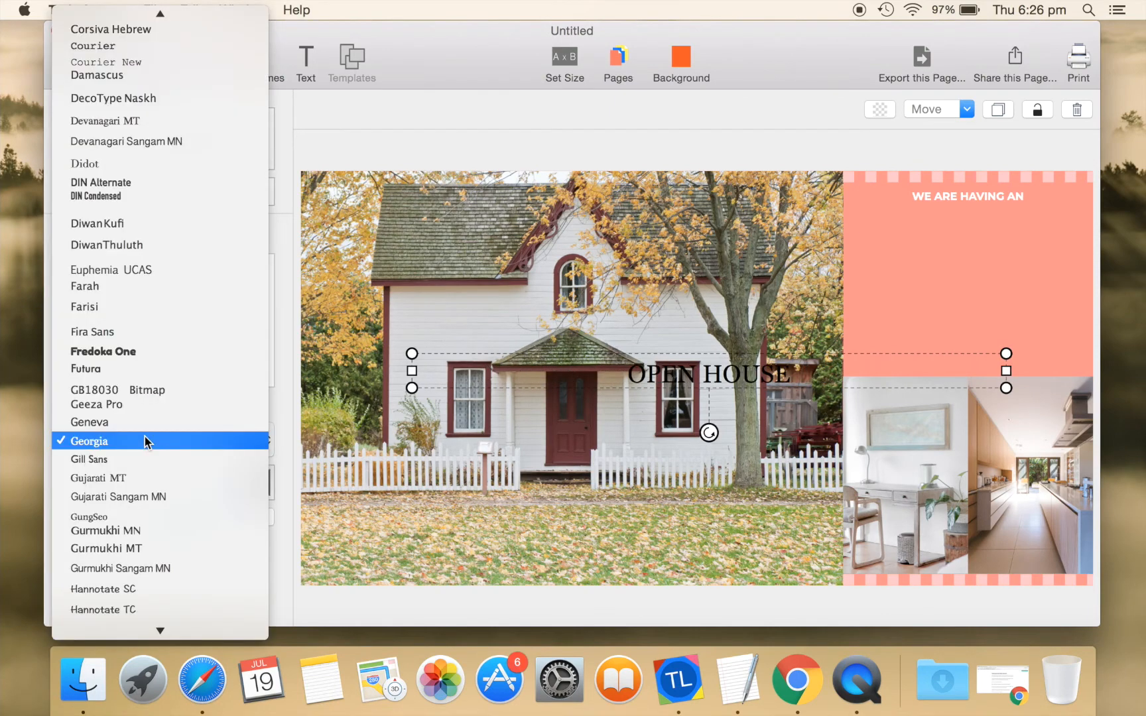
pyautogui.write('mont')
pyautogui.press('Return')
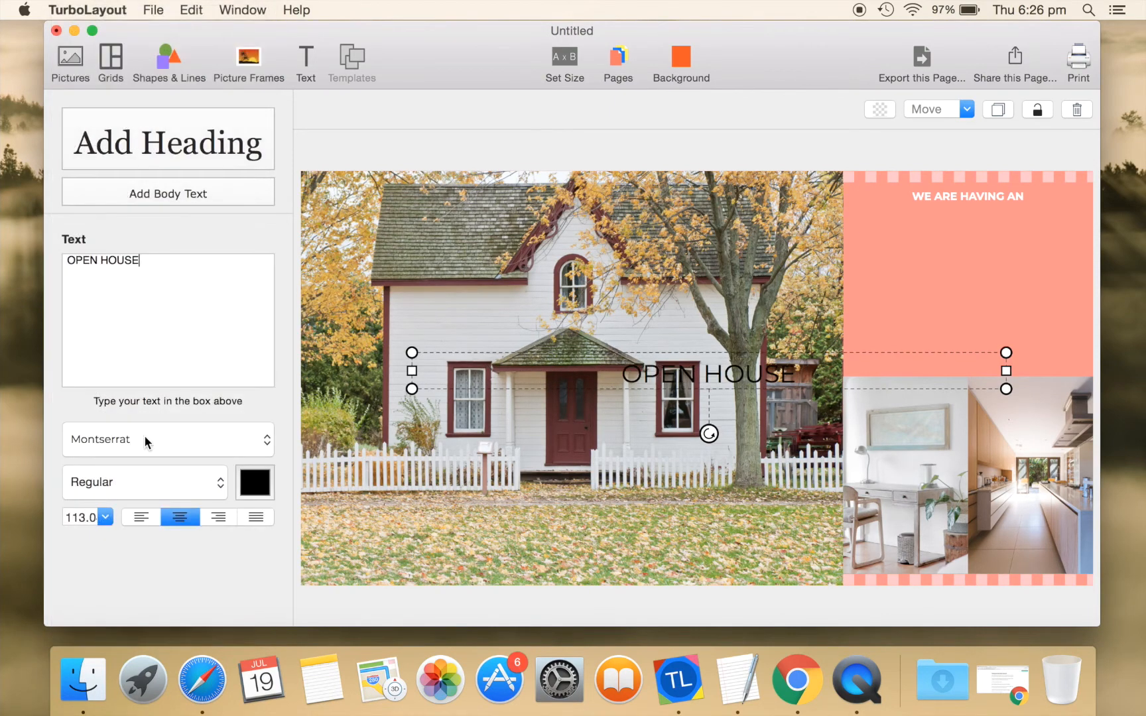
pyautogui.click(132, 482)
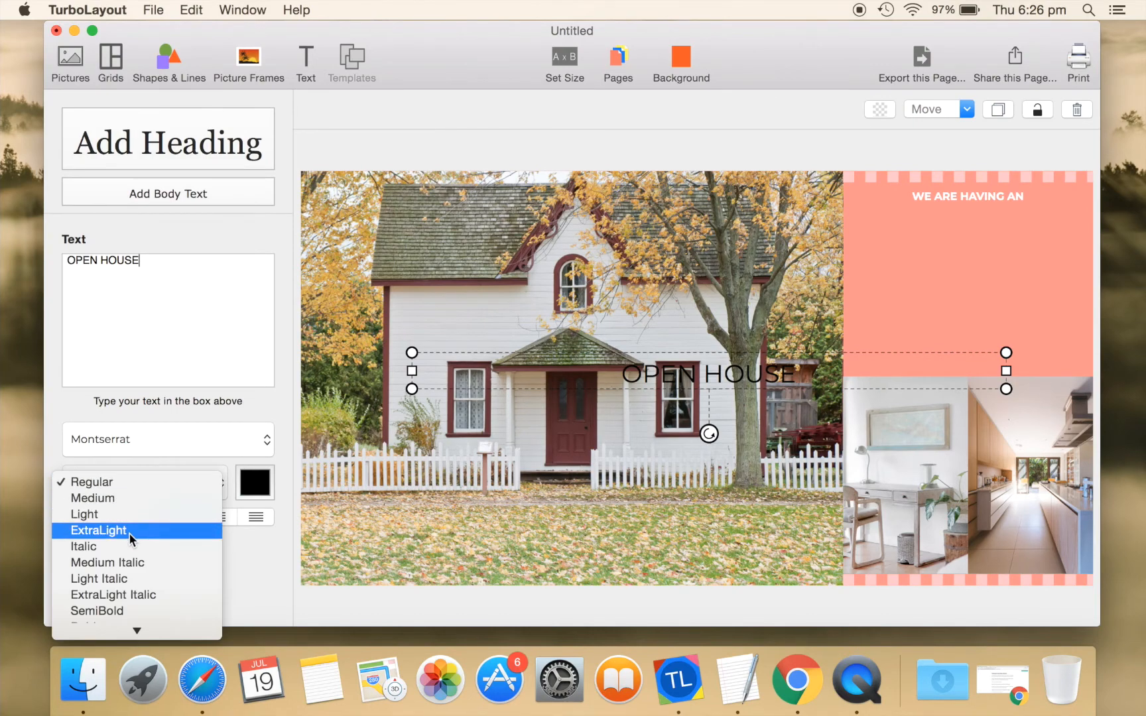
pyautogui.write('bold')
pyautogui.press('Return')
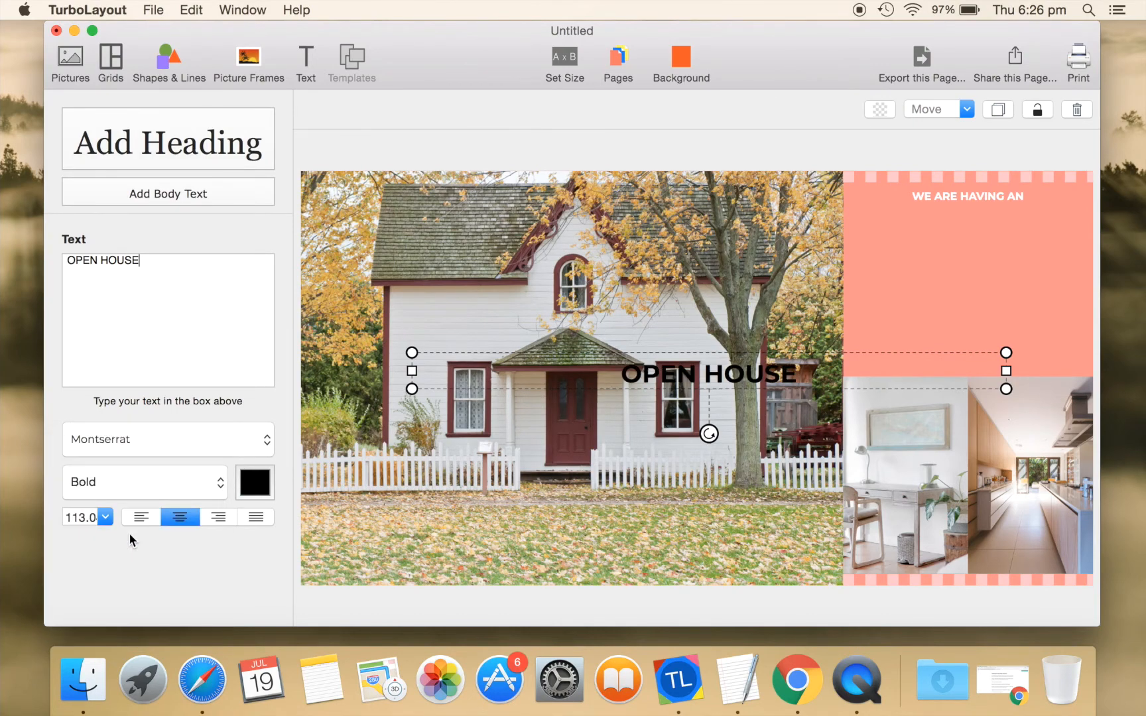
pyautogui.press('super+a')
pyautogui.write('180')
pyautogui.press('Return')
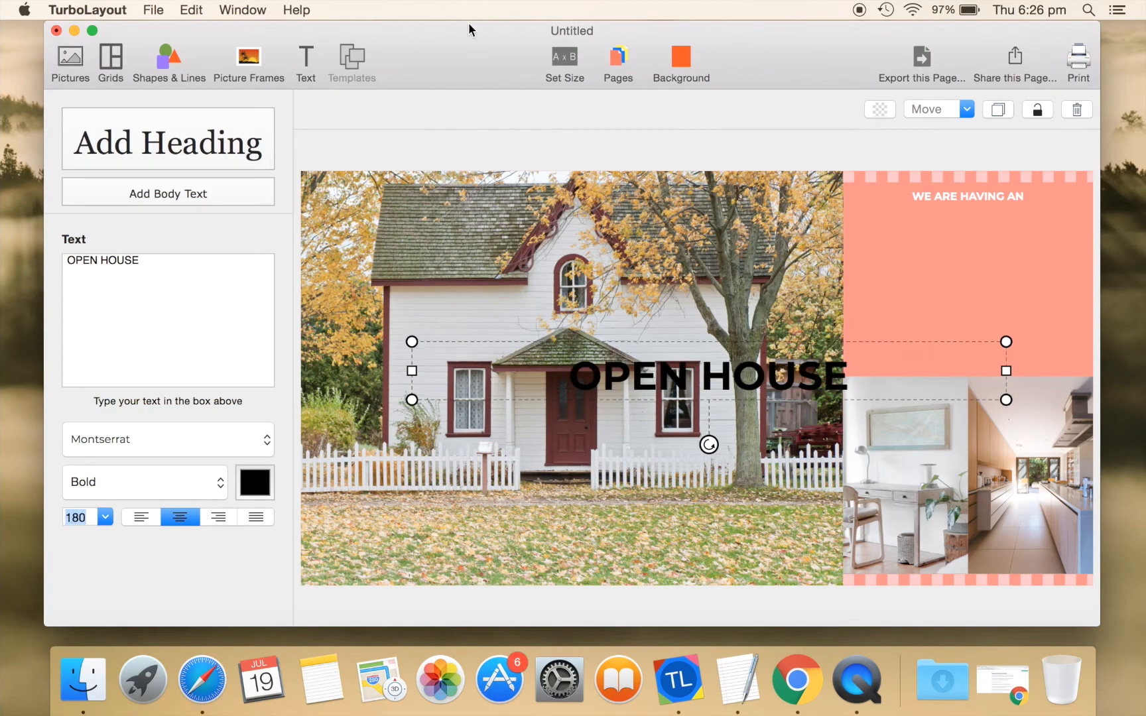
# Narrow the "OPEN HOUSE" box to wrap onto two lines, centre it below "WE ARE HAVING AN" and colour the text Snow white
pyautogui.moveTo(416, 375); pyautogui.dragTo(772, 376)
pyautogui.moveTo(841, 368); pyautogui.dragTo(975, 264)
pyautogui.moveTo(955, 264); pyautogui.dragTo(950, 255)
pyautogui.click(252, 480)
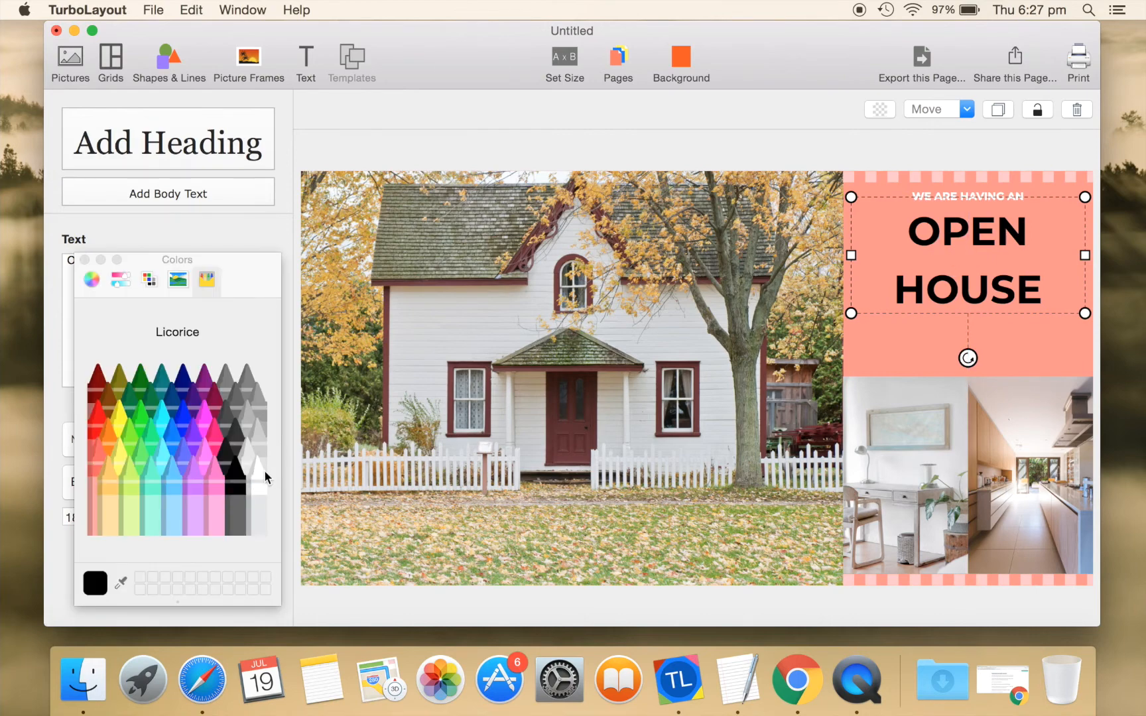
pyautogui.click(259, 470)
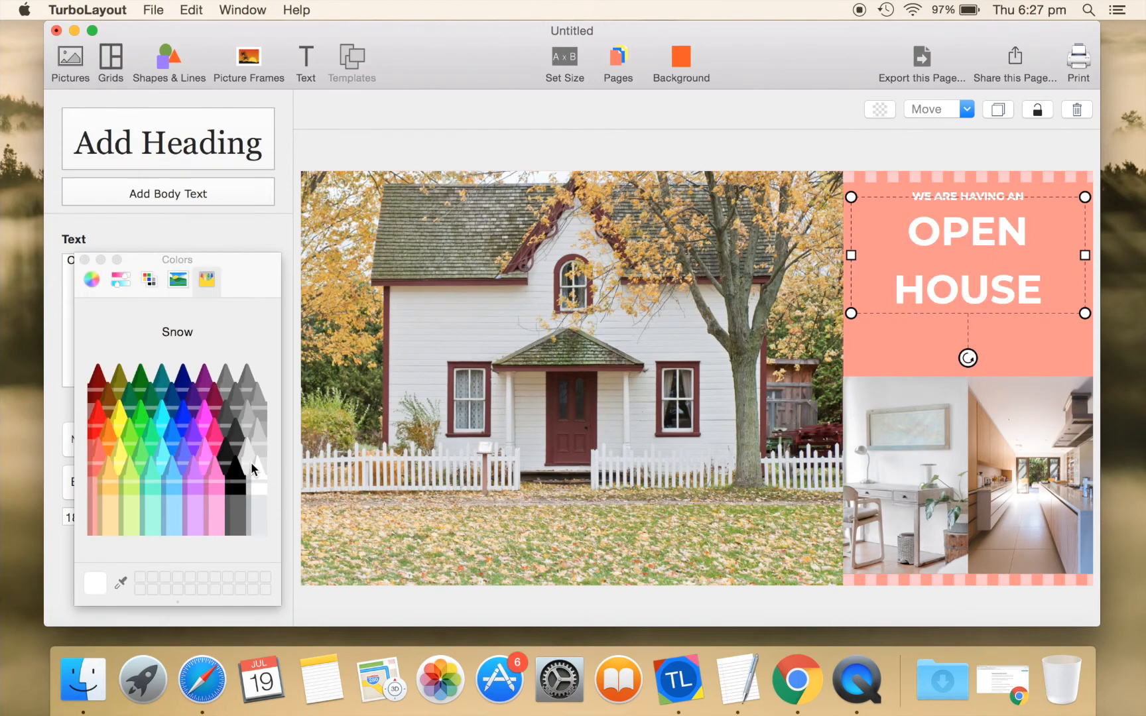
pyautogui.click(84, 259)
# Add a body text reading "July 31, 9AM TO 5PM" and narrow its text box
pyautogui.click(176, 191)
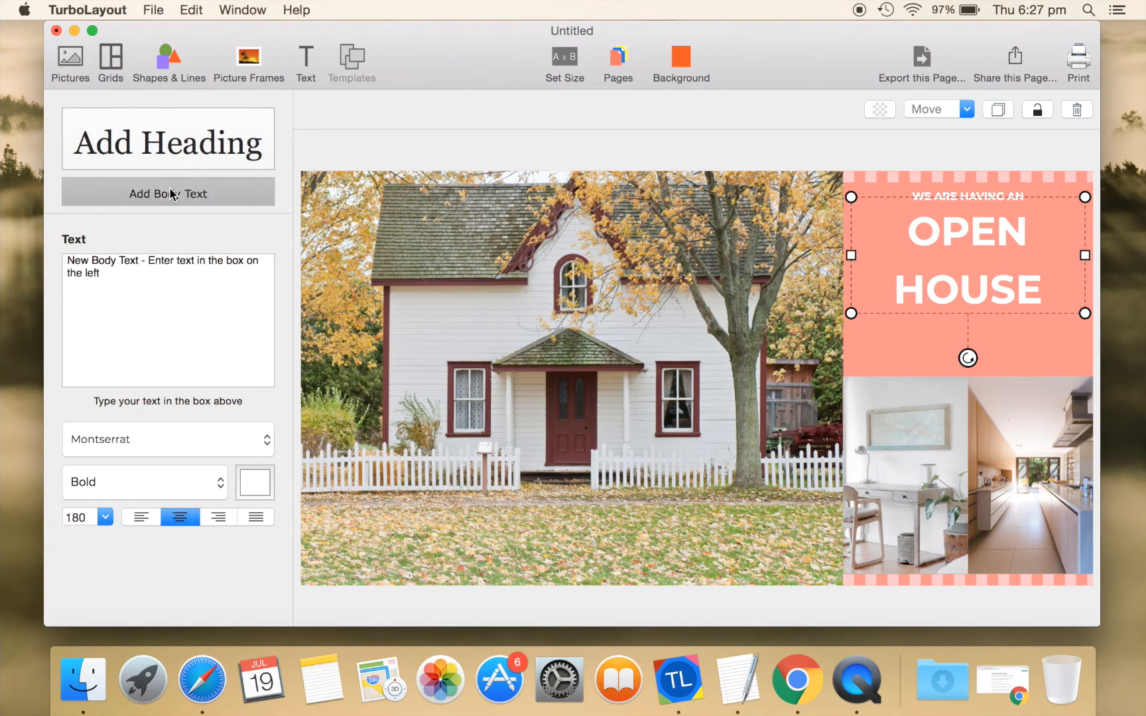
pyautogui.moveTo(171, 282); pyautogui.dragTo(37, 260)
pyautogui.write('July 31, 9AM TO 5PM')
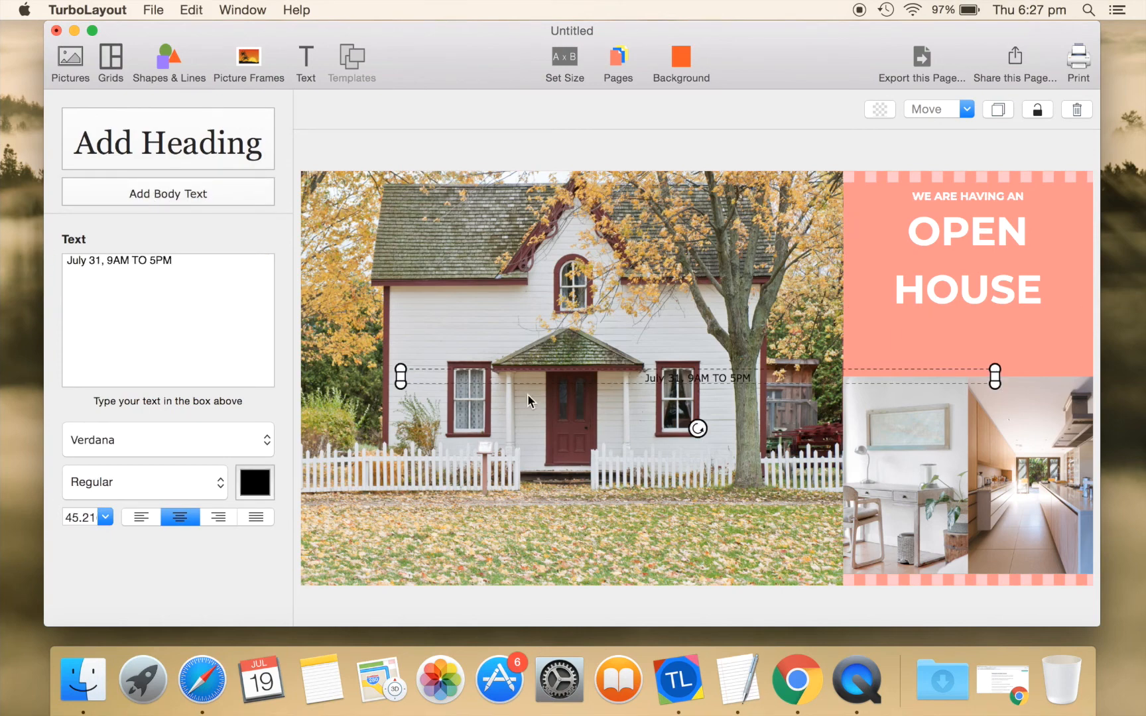
pyautogui.moveTo(401, 376); pyautogui.dragTo(646, 379)
# Format the "July 31, 9AM TO 5PM" text in Open Sans Bold at size 64
pyautogui.click(147, 438)
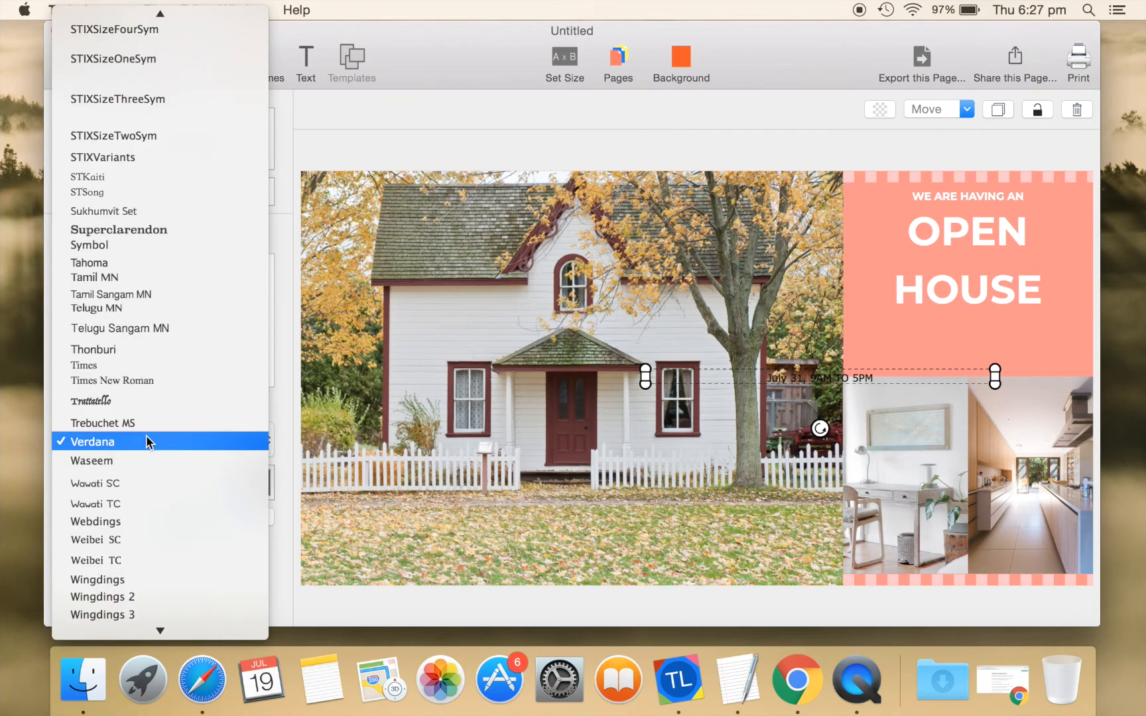
pyautogui.scroll(15, 147, 438)
pyautogui.press('o')
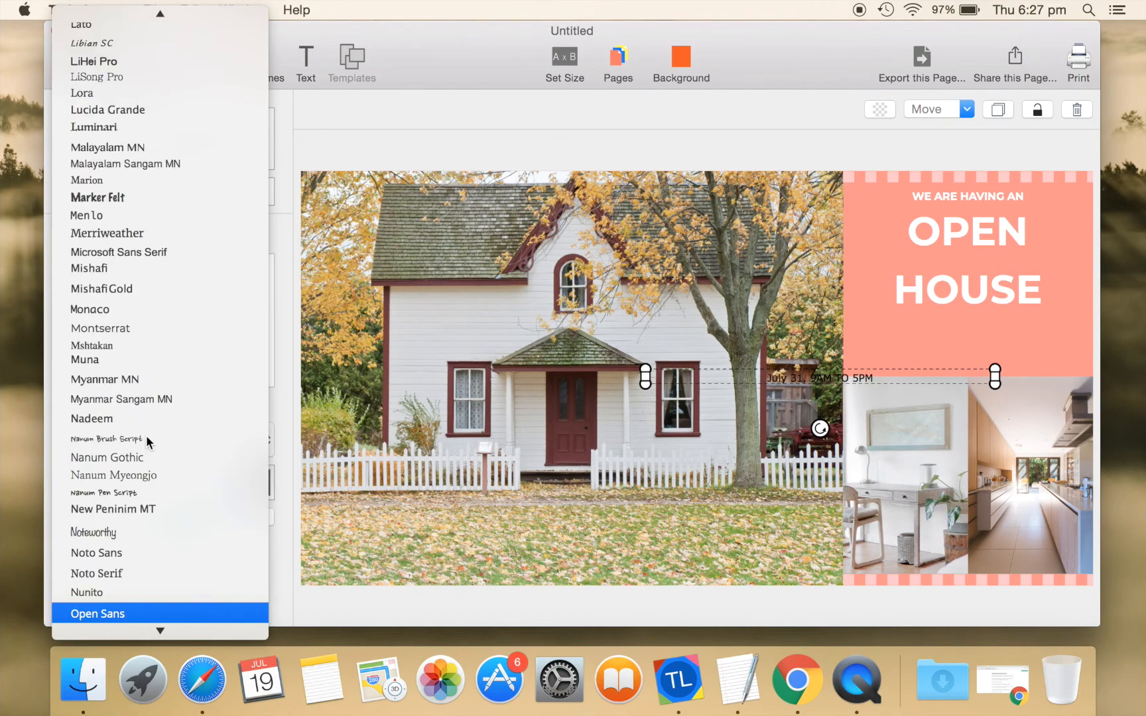
pyautogui.press('Return')
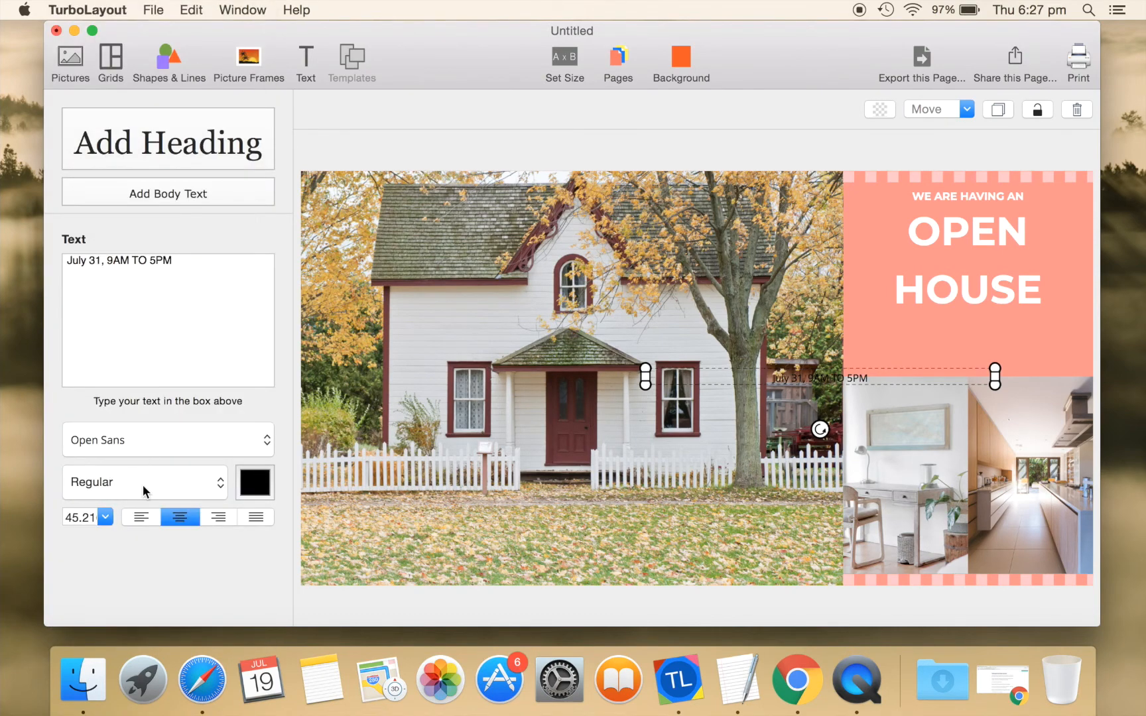
pyautogui.click(143, 485)
pyautogui.click(79, 563)
pyautogui.click(81, 518)
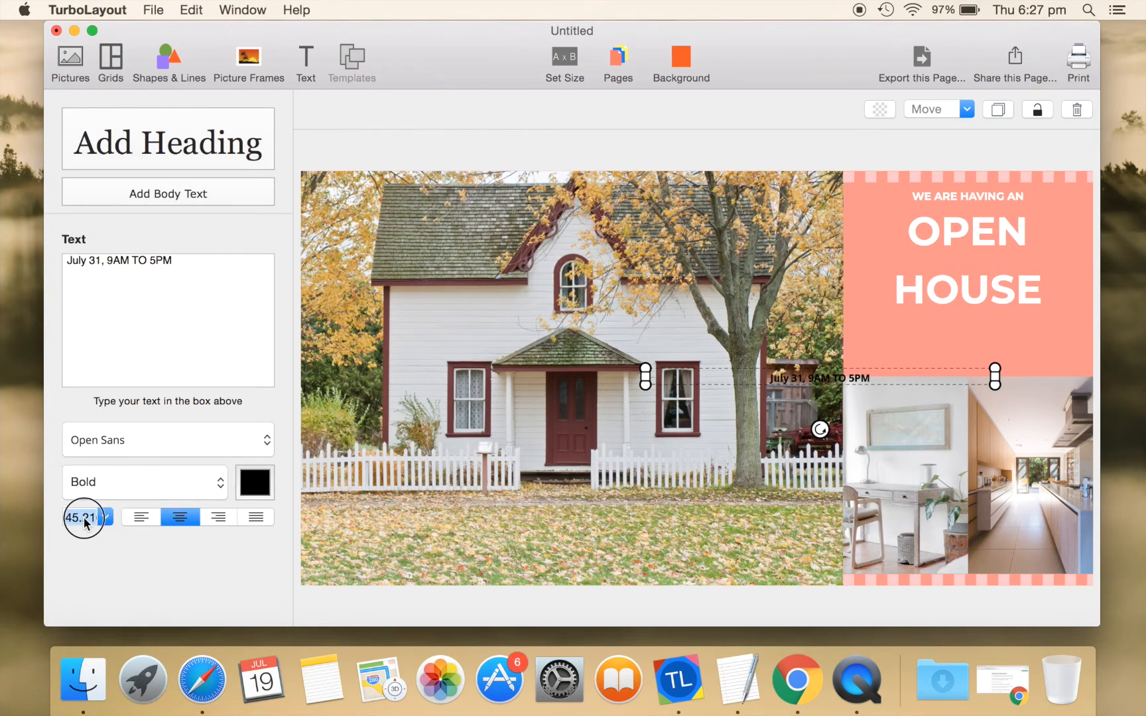
pyautogui.press('super+a')
pyautogui.write('6')
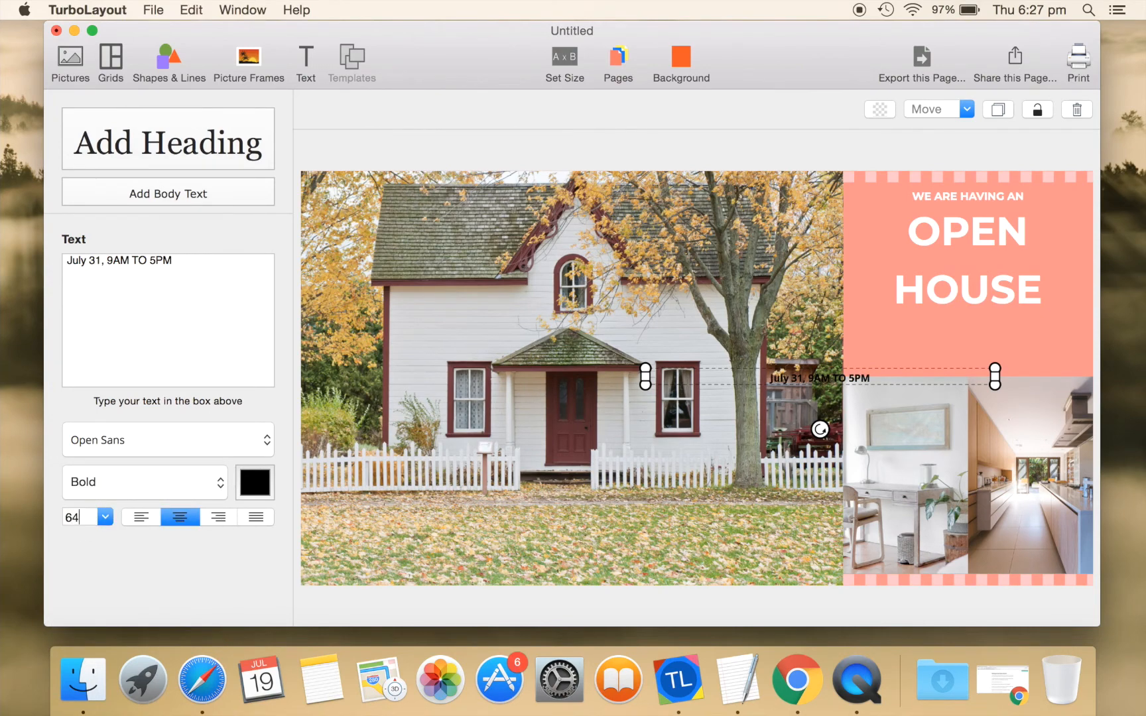
pyautogui.press('Return')
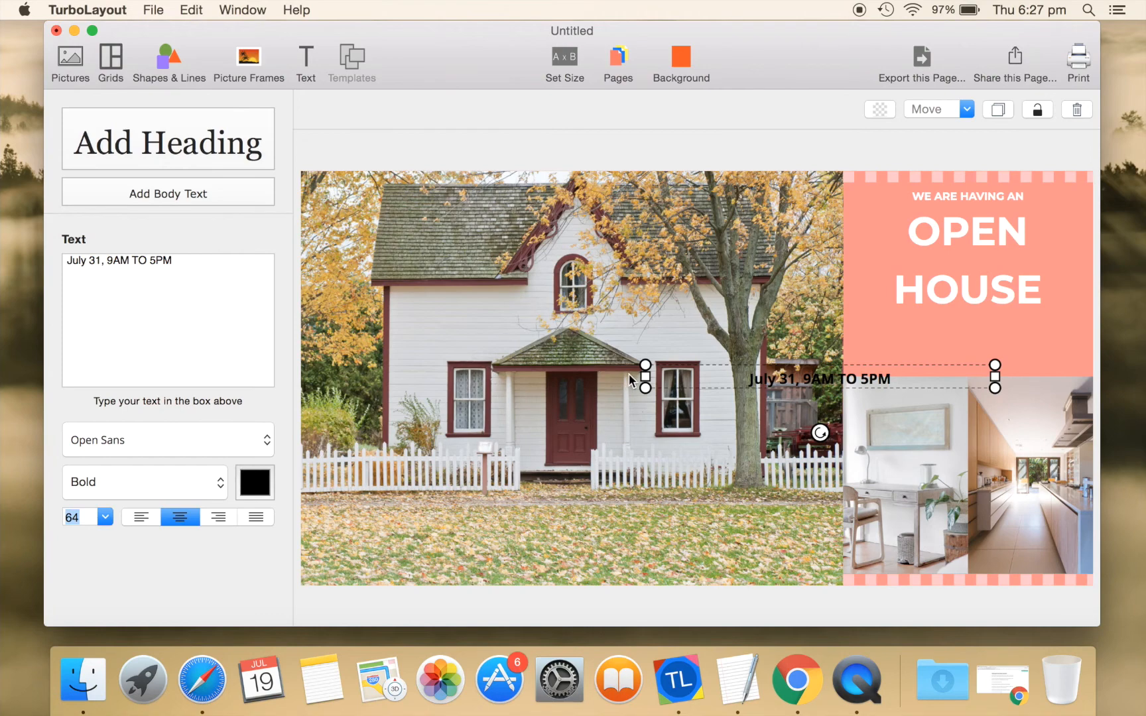
# Narrow the date text's box further, centre it just below "OPEN HOUSE" and colour the text Snow white
pyautogui.moveTo(645, 376); pyautogui.dragTo(780, 378)
pyautogui.moveTo(936, 375); pyautogui.dragTo(993, 332)
pyautogui.click(263, 482)
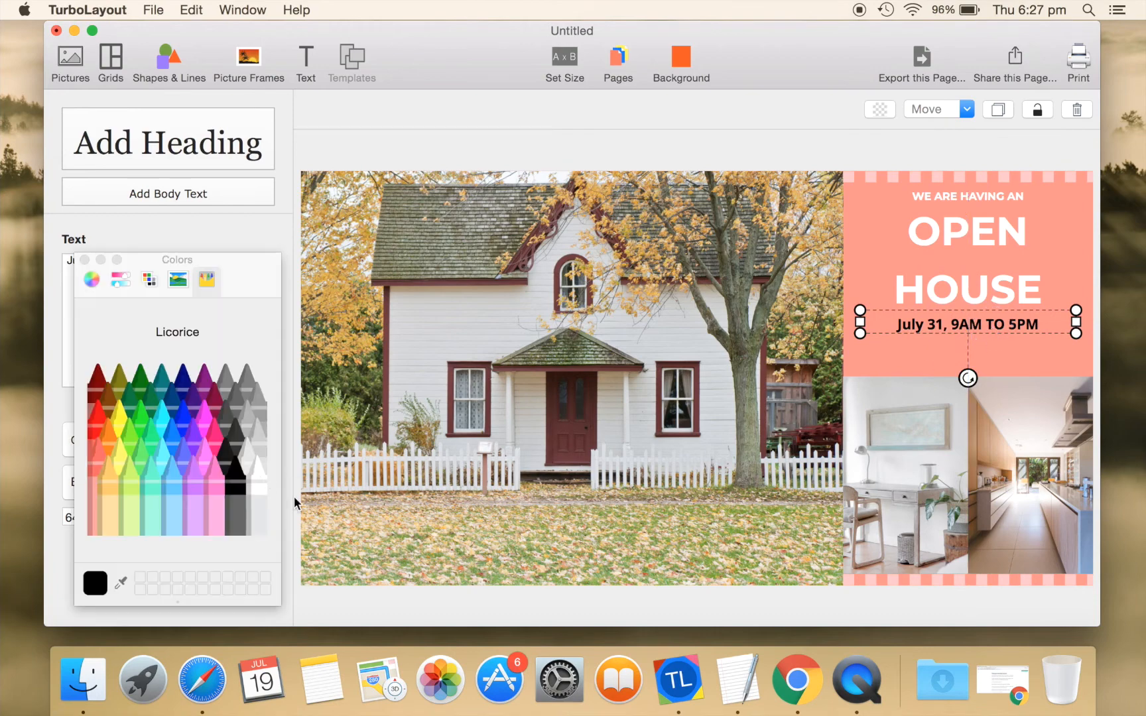
pyautogui.click(260, 469)
pyautogui.click(85, 259)
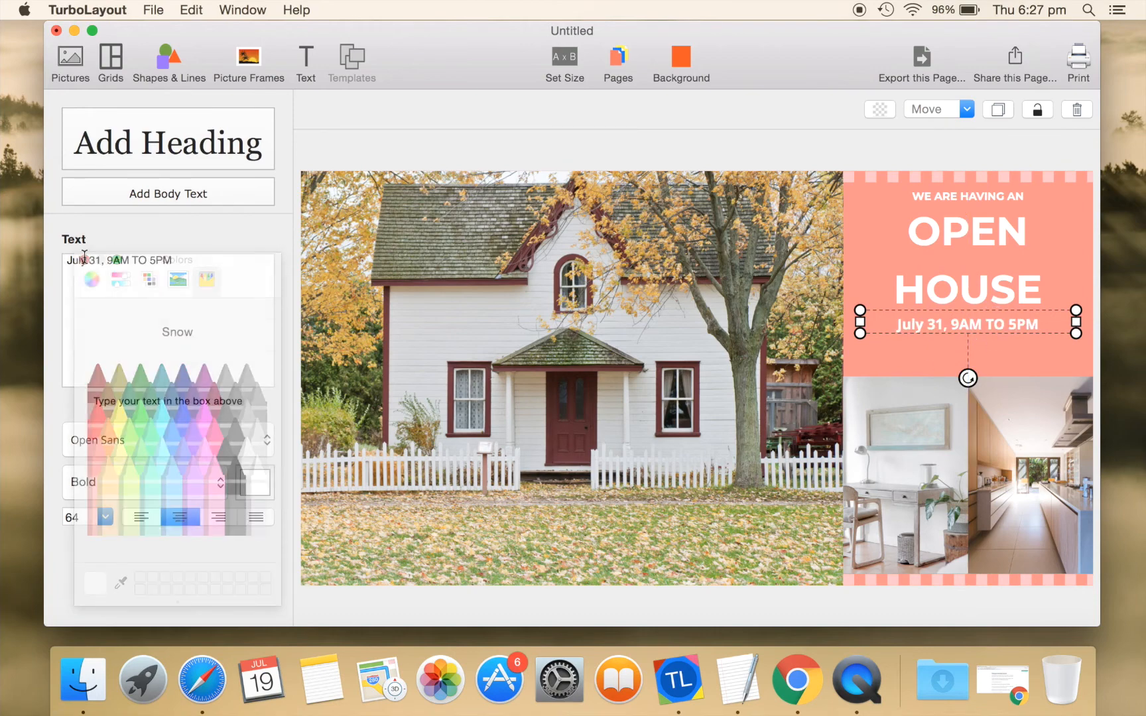
# Add a body text containing the property's street address on one line and the contact's name and phone number on the next
pyautogui.click(162, 194)
pyautogui.press('super+a')
pyautogui.write('3452, Lesley Avenue, Pasadena, CA Samantha  (123) 456 7890')
# Format the address and contact text in Open Sans Regular at size 48
pyautogui.click(110, 432)
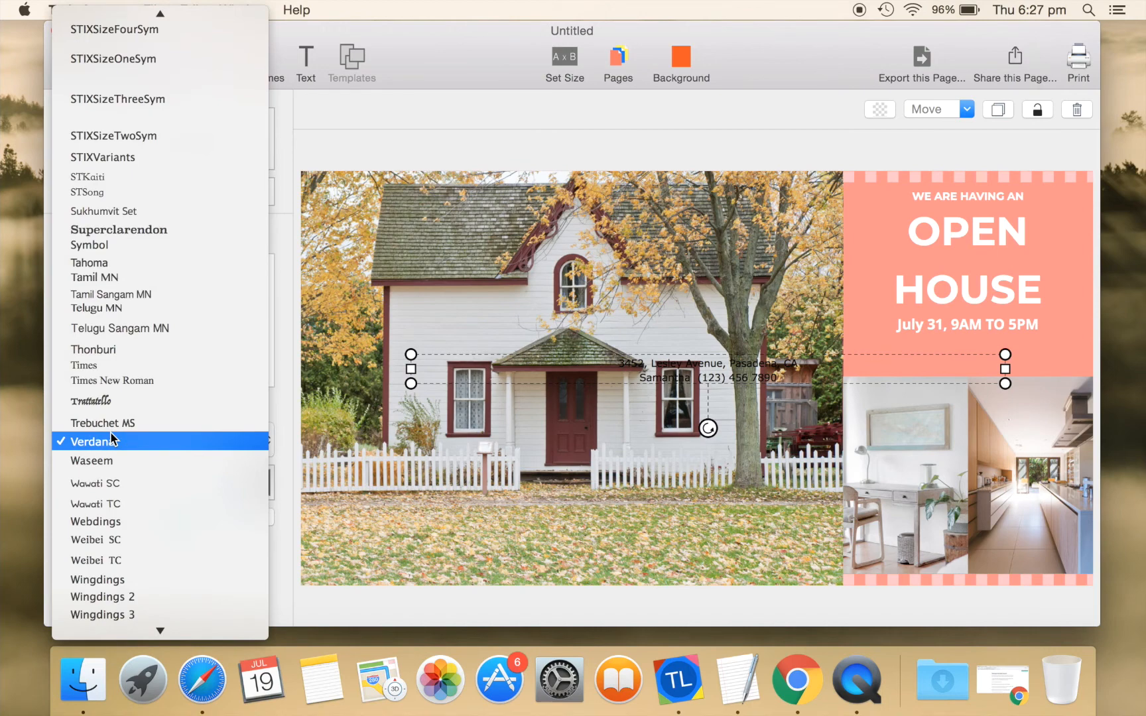
pyautogui.press('o')
pyautogui.press('Return')
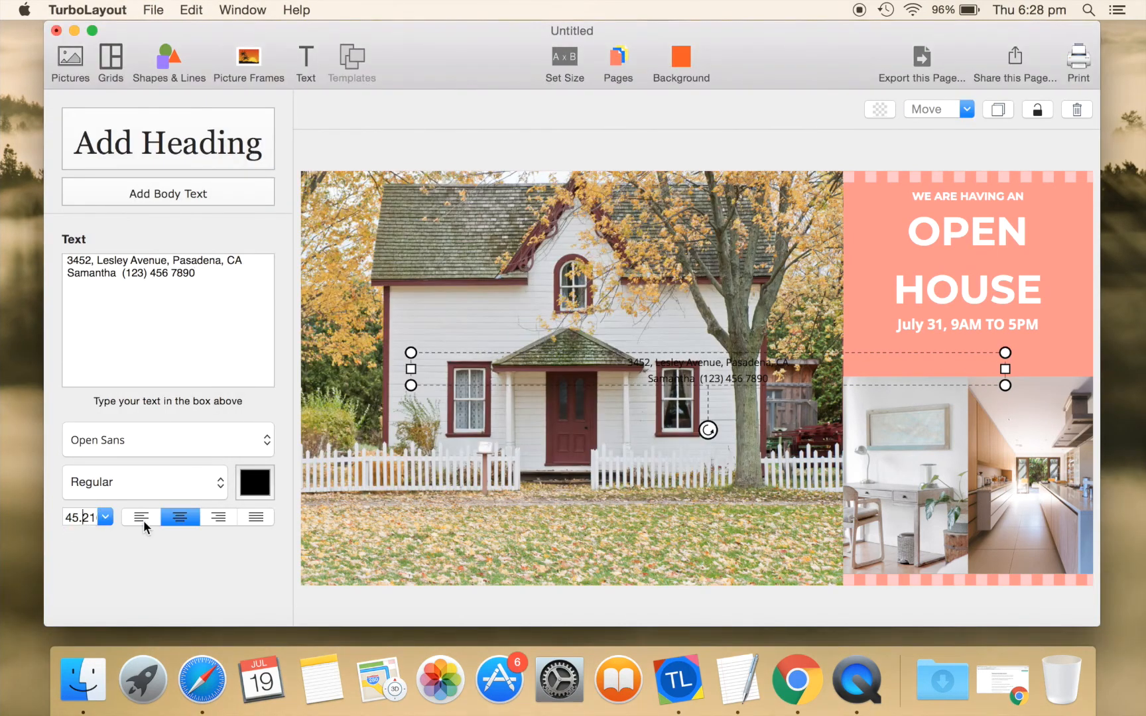
pyautogui.press('super+a')
pyautogui.write('48')
pyautogui.press('Return')
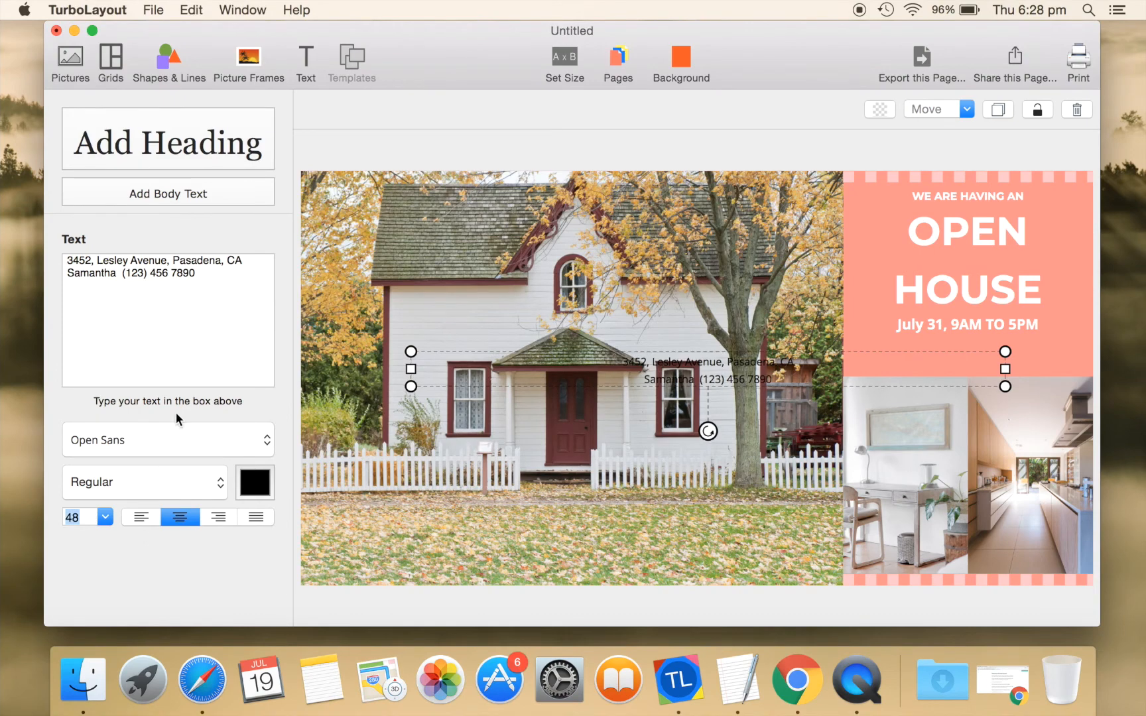
# Narrow the address text's box, centre it just below the date line and colour the text Snow white
pyautogui.moveTo(411, 369); pyautogui.dragTo(817, 375)
pyautogui.moveTo(906, 371); pyautogui.dragTo(963, 356)
pyautogui.click(254, 482)
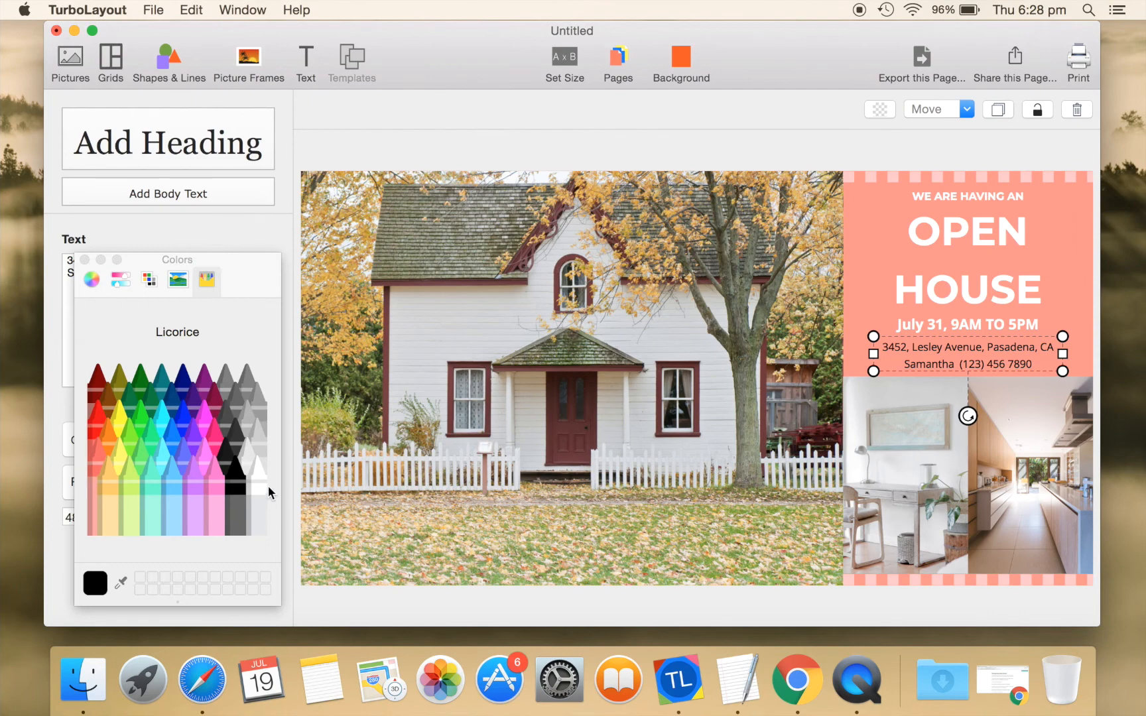
pyautogui.click(256, 472)
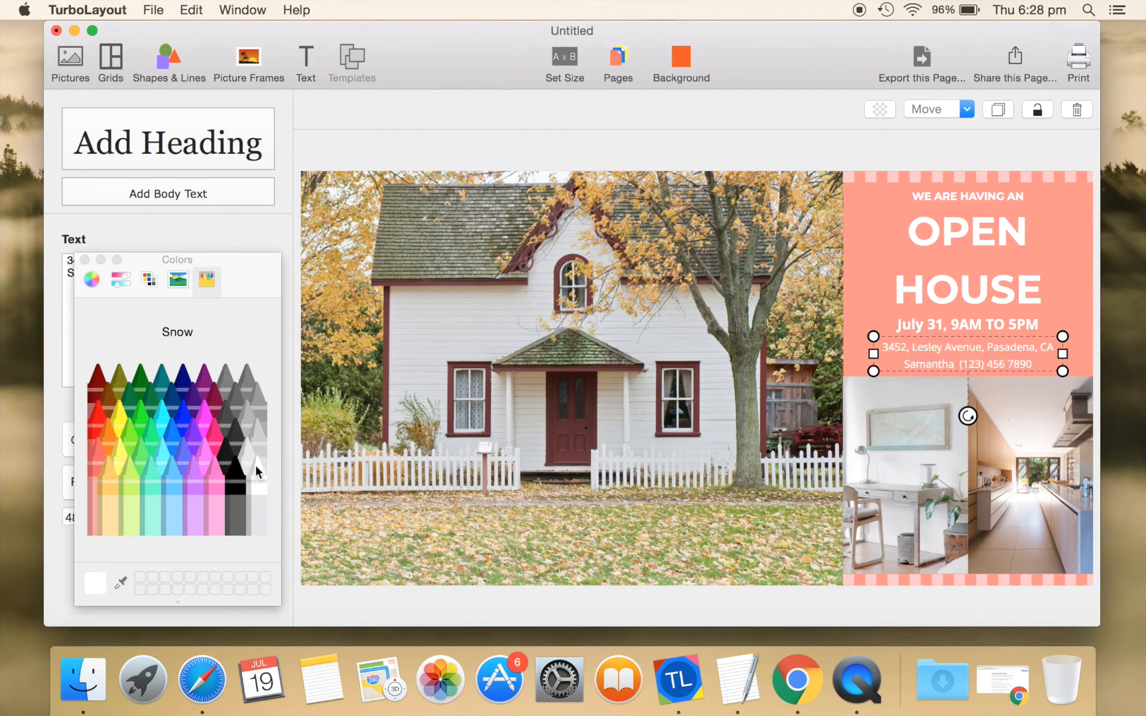
pyautogui.click(85, 260)
pyautogui.click(550, 152)
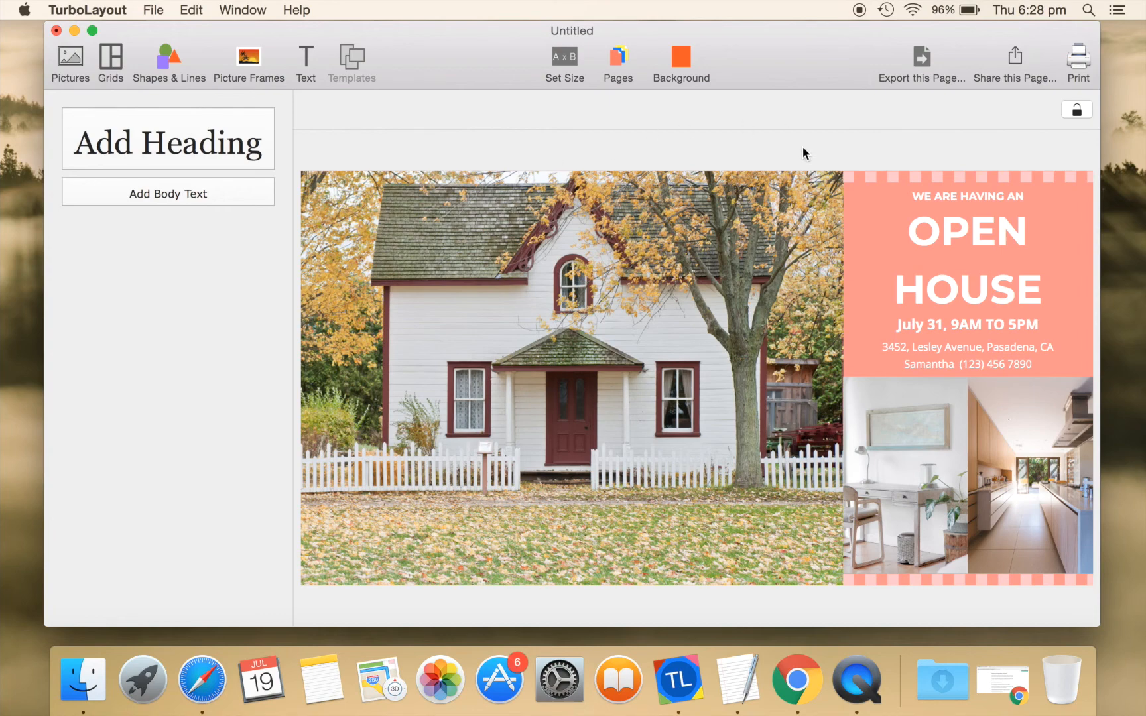
# Export the page to the Desktop as a JPEG image named "sample"
pyautogui.click(918, 60)
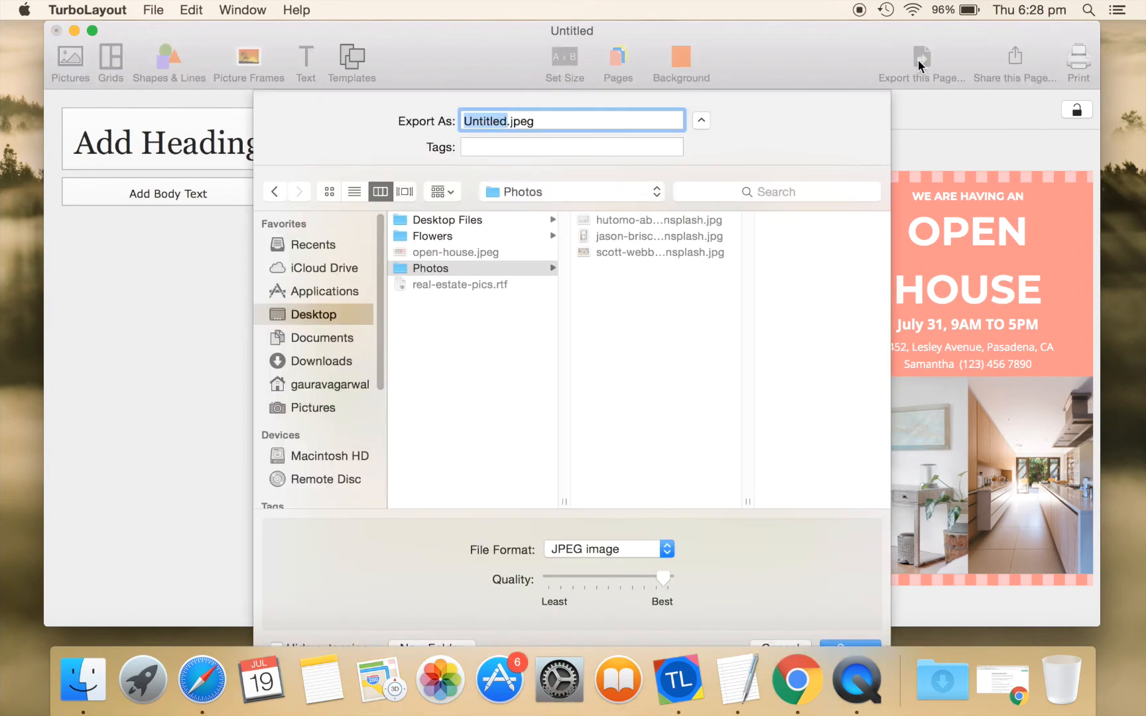
pyautogui.click(328, 315)
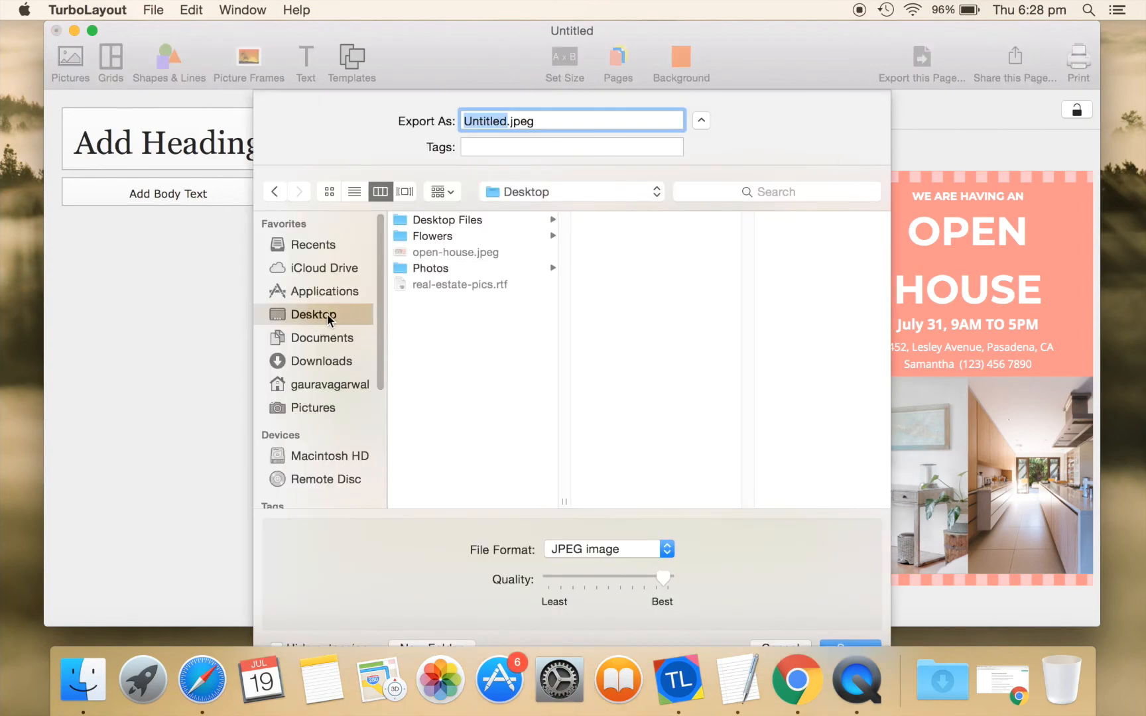
pyautogui.write('sample')
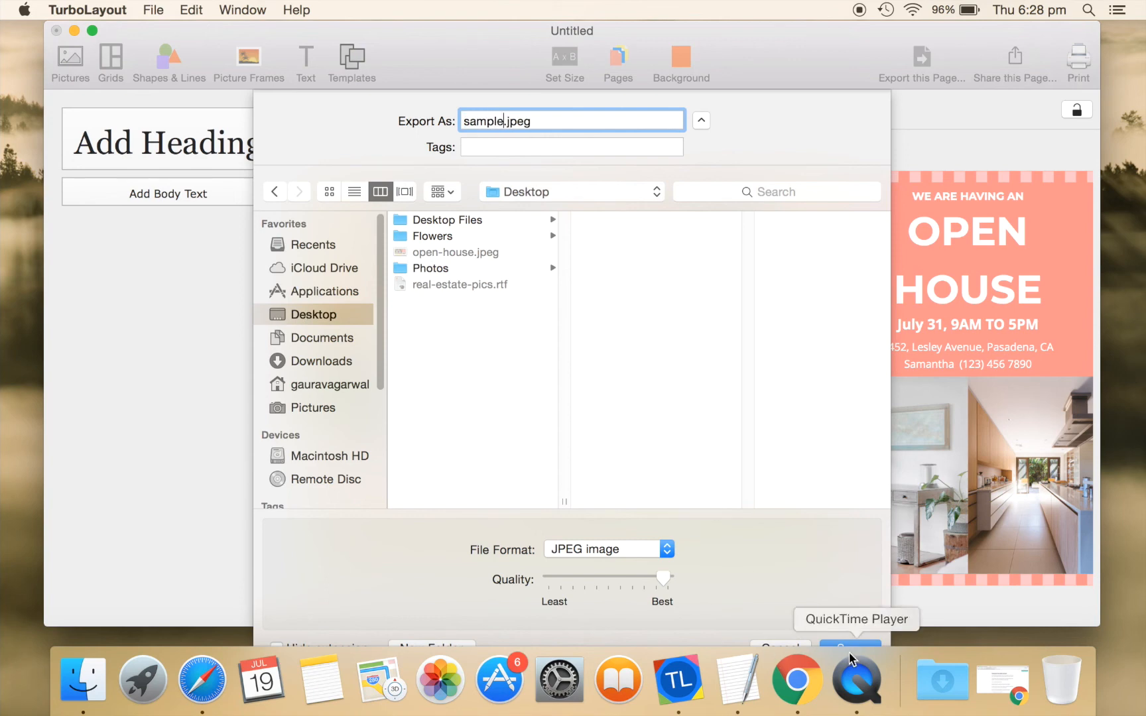
pyautogui.press('Return')
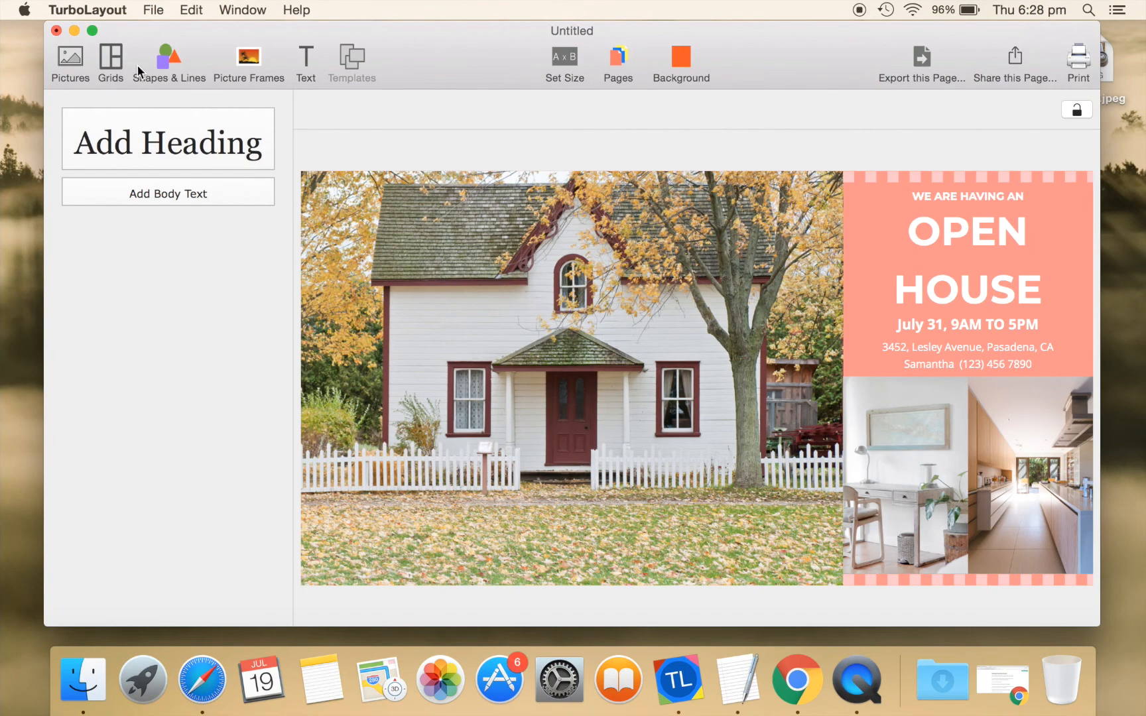
# Minimise the layout window and open the exported sample.jpeg from the desktop to check the banner
pyautogui.click(75, 31)
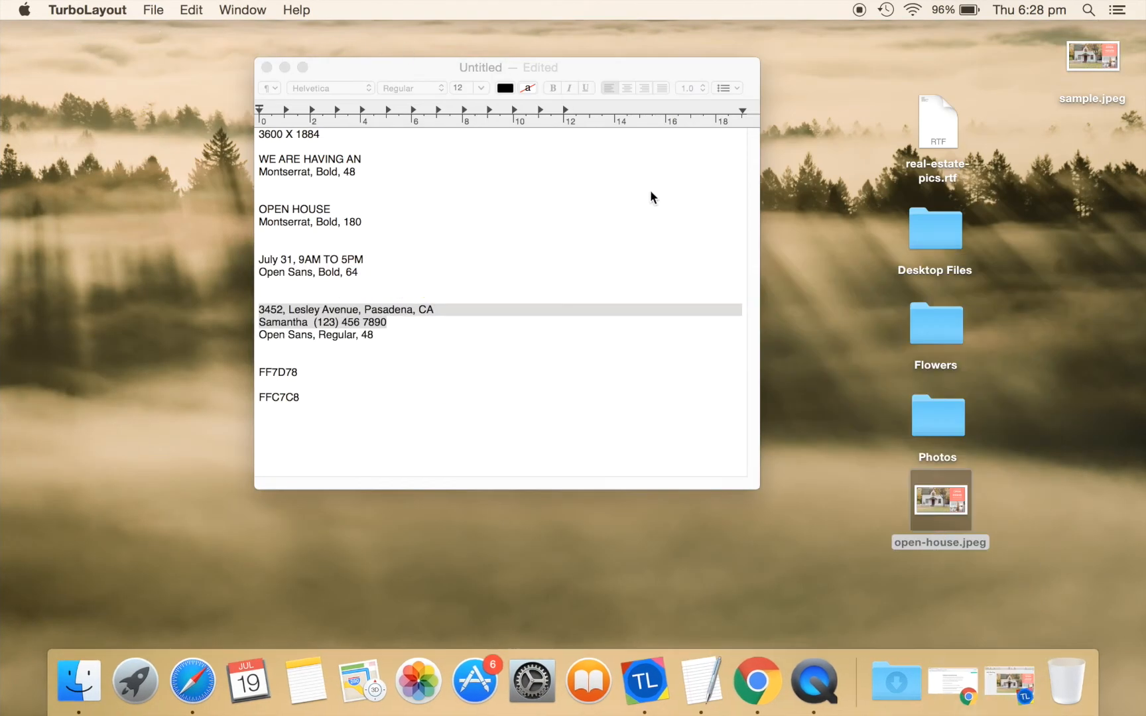
pyautogui.doubleClick(1098, 57)
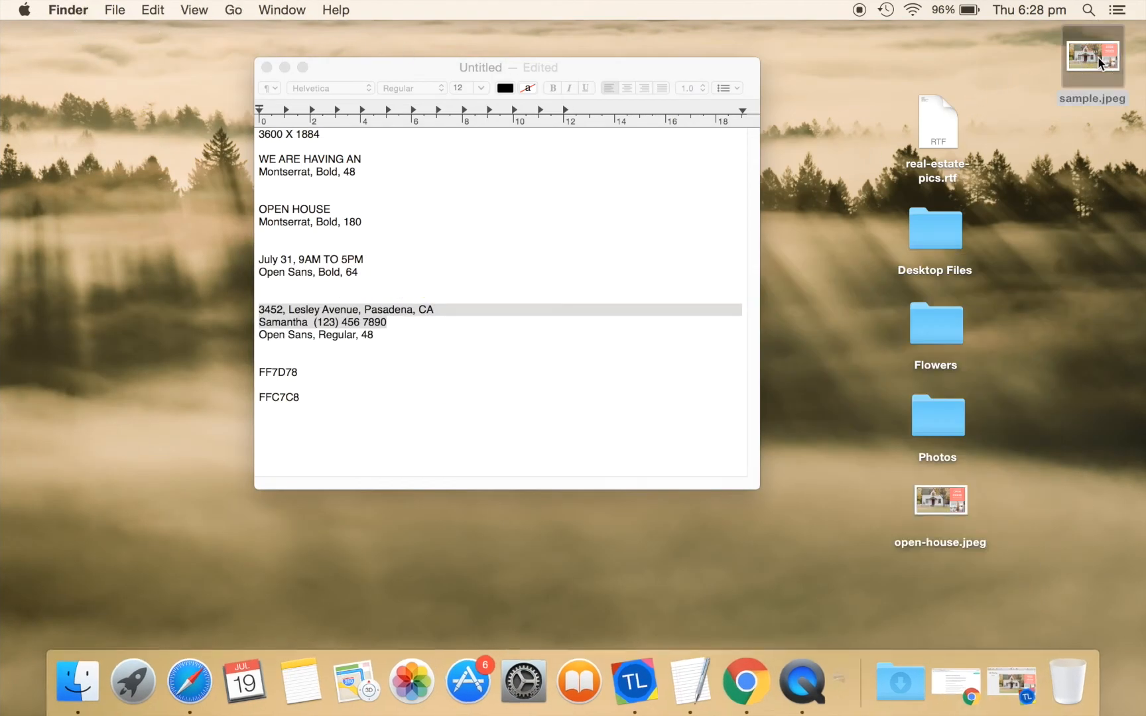